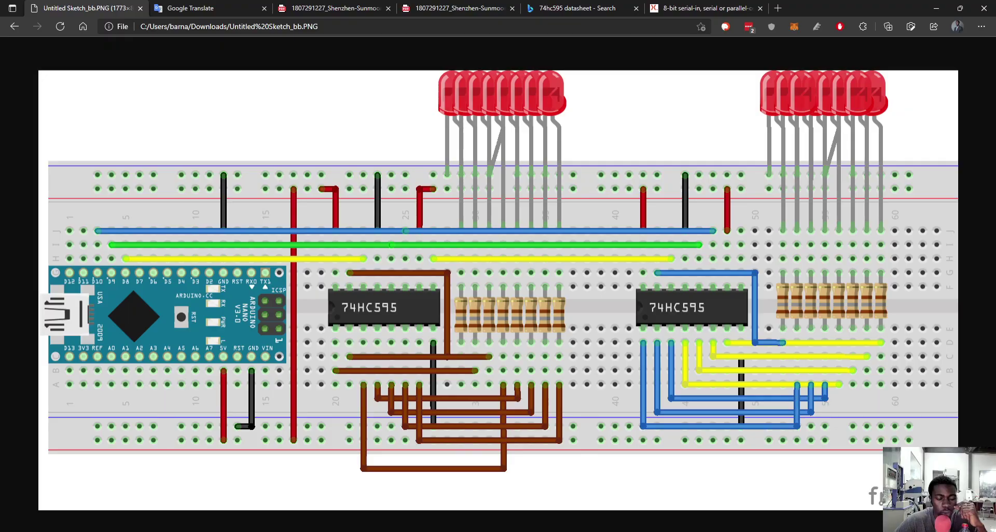
Switch to EasyEDA and delete the Arduino Nano header, the SN74HC595 symbol and their net labels from the schematic sheet
key("alt+Tab")
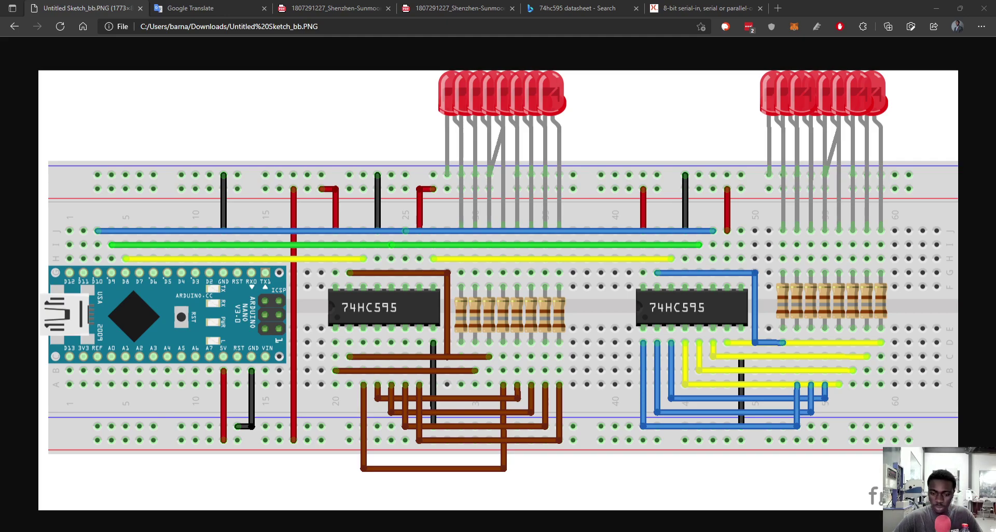
key("alt+Tab")
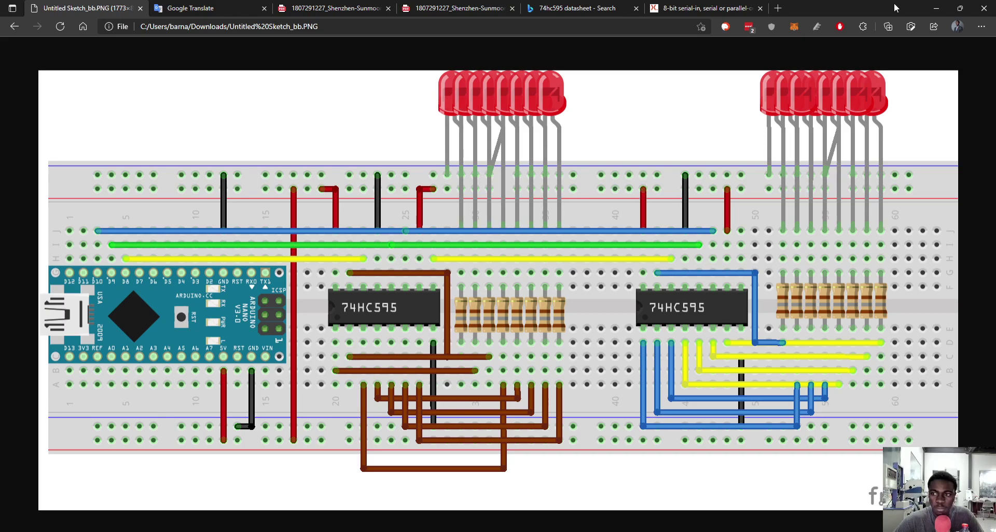
left_click(937, 9)
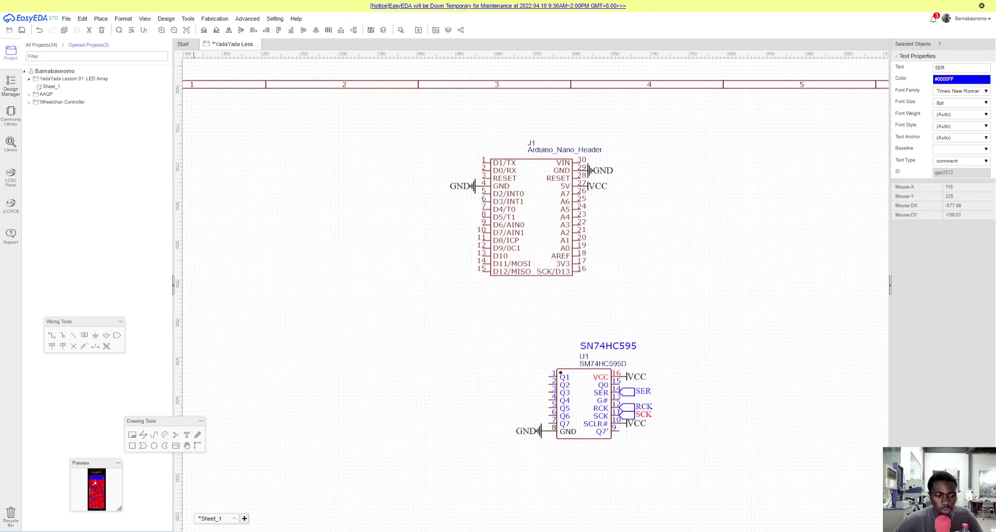
left_click_drag(677, 470, 416, 105)
key("Delete")
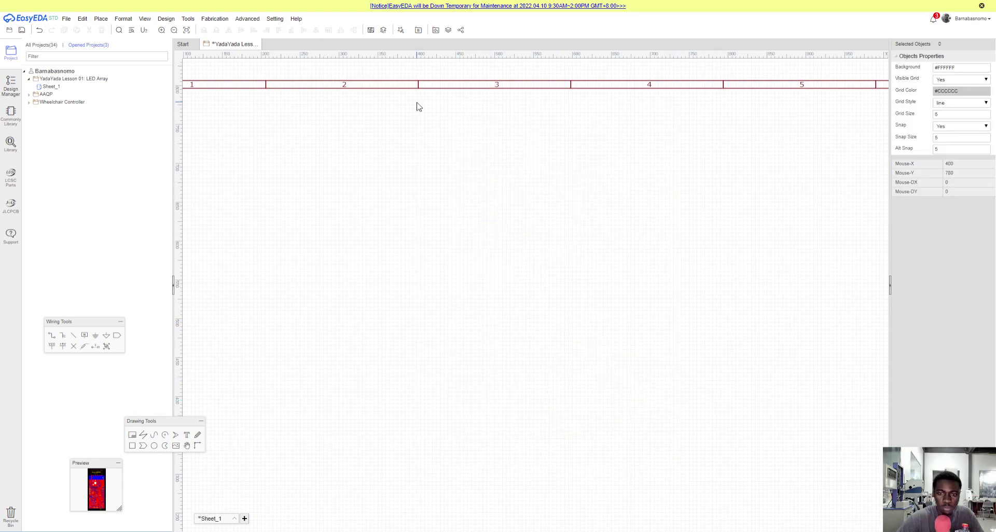
left_click(67, 20)
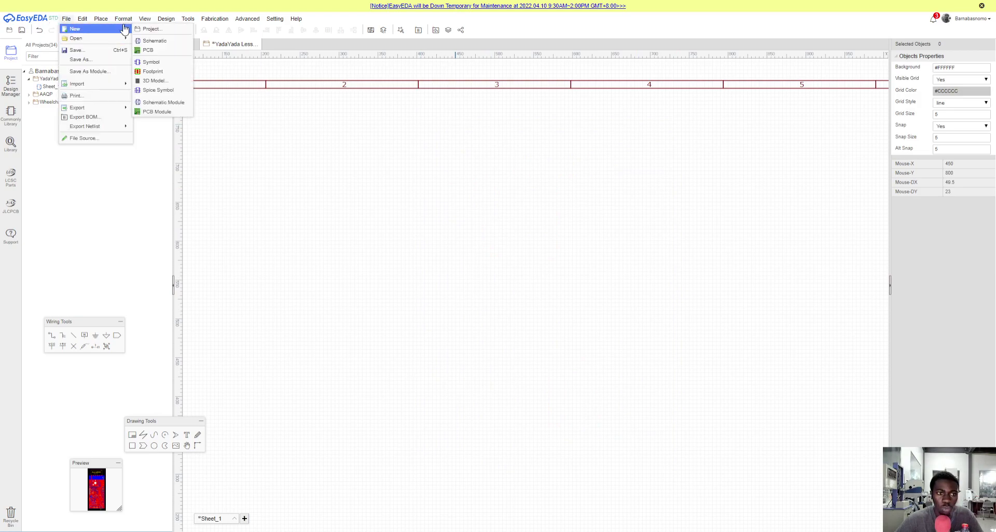
left_click(149, 29)
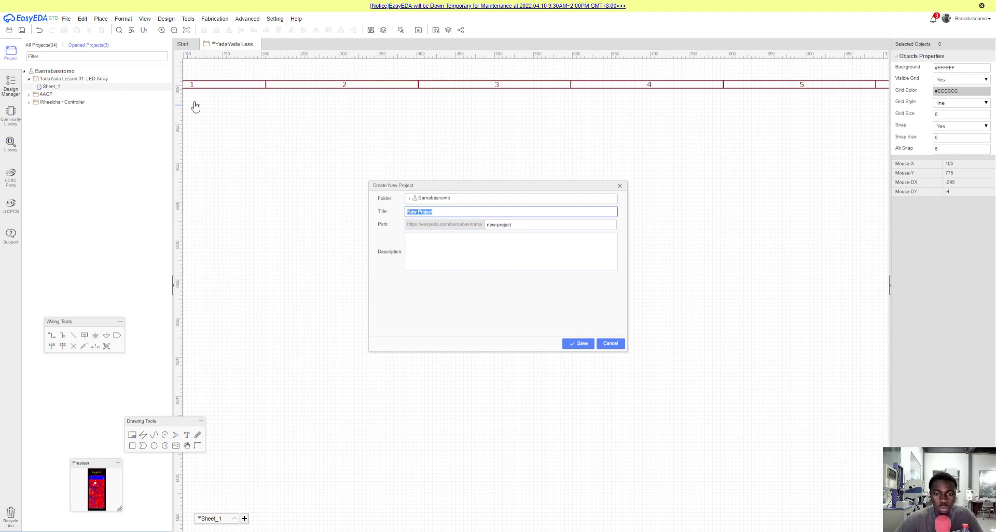
left_click(620, 186)
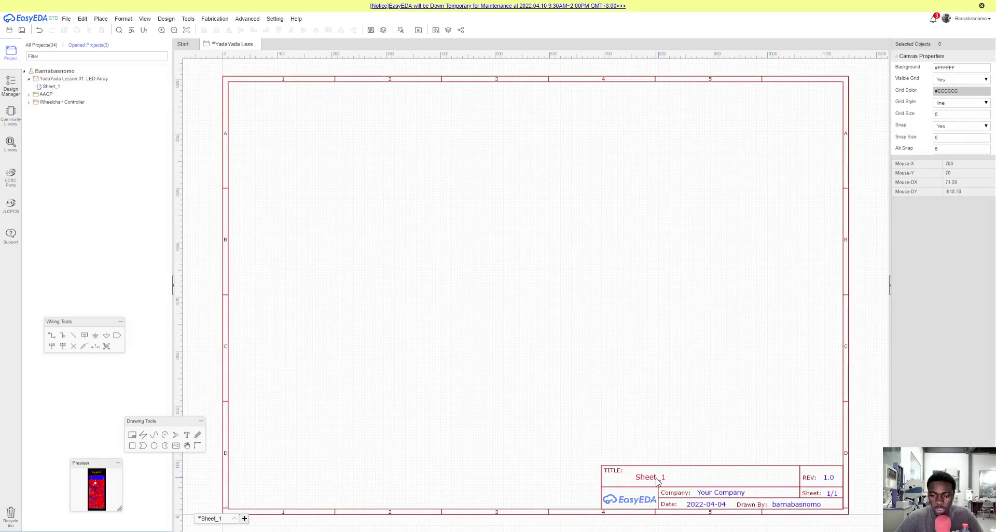
Change the sheet title in the title block to LED Array
double_click(660, 477)
key("BackSpace")
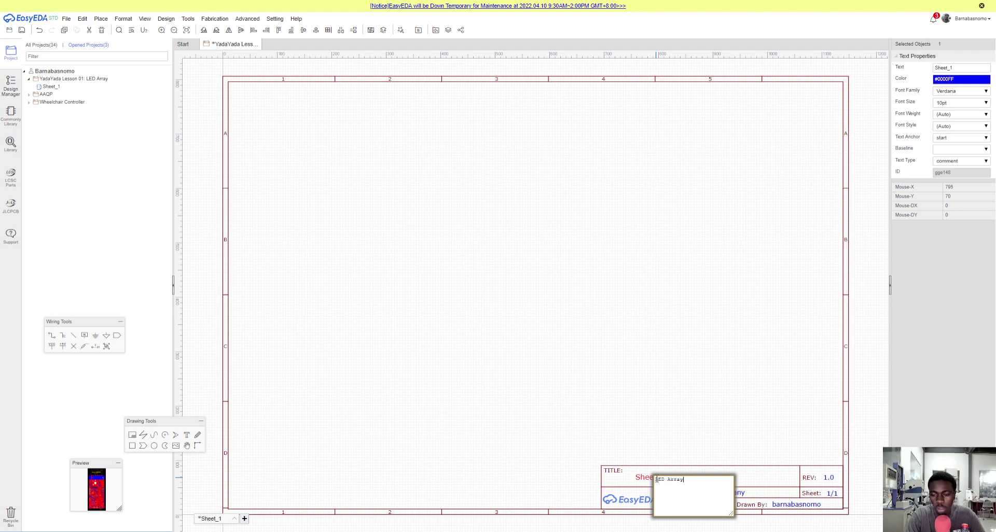
type("LED Array")
key("Return")
Set the company in the title block to YadaYada and save the schematic
double_click(720, 491)
type("YadaYada")
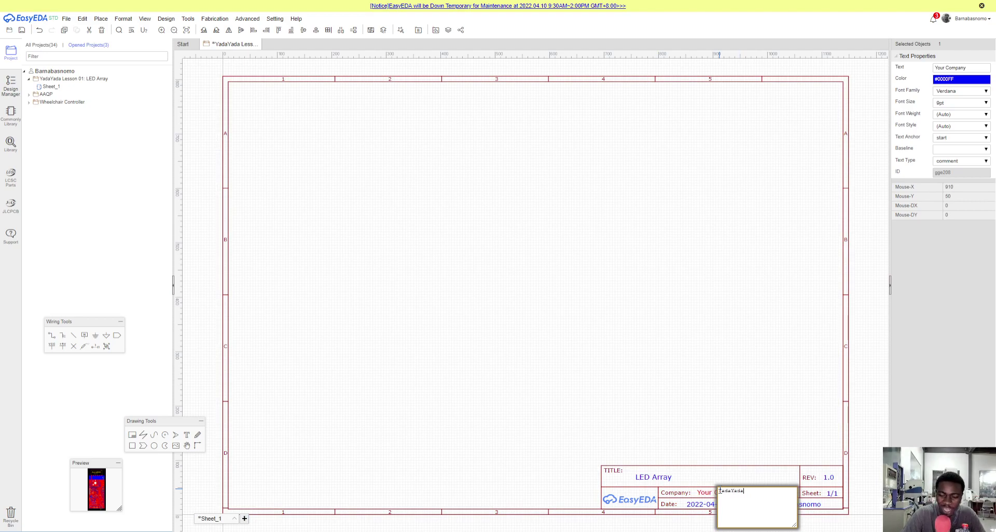
key("Return")
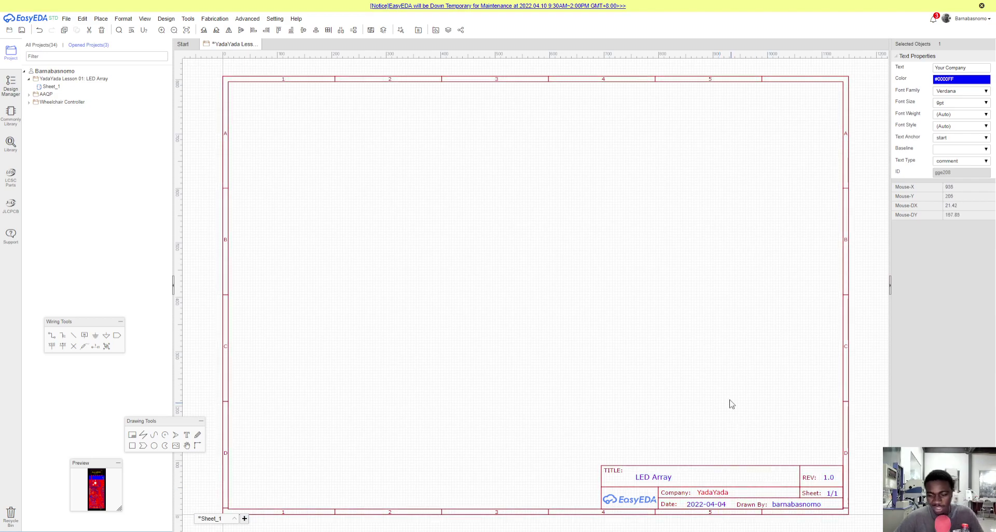
left_click(397, 303)
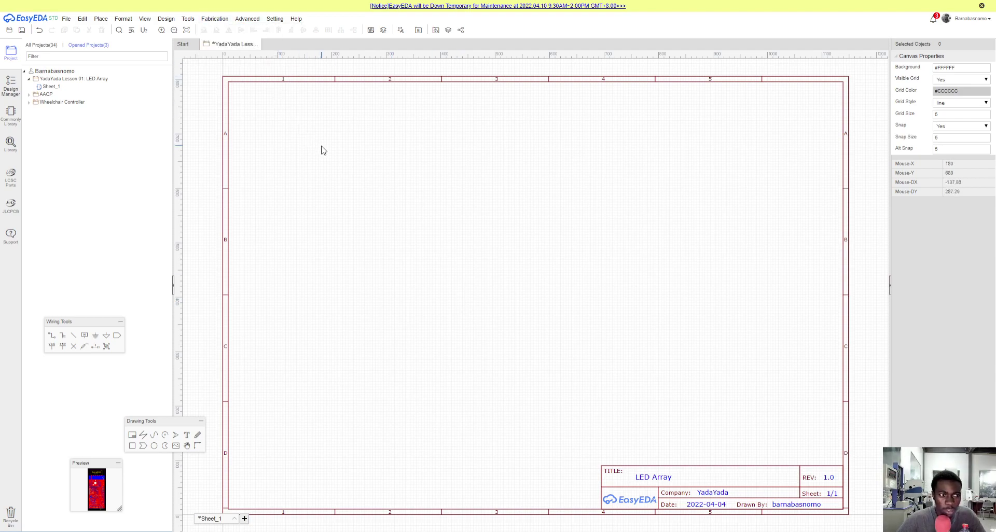
key("ctrl+s")
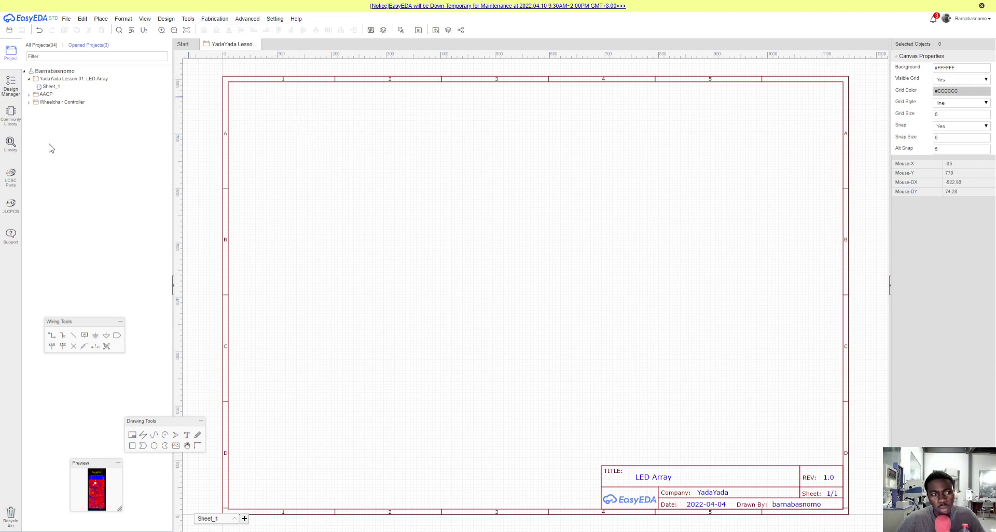
Search the library's LCSC Electronics catalogue for 74hc595 and look through the results for the SM74HC595D in a SOP-16_150mil package
left_click(11, 144)
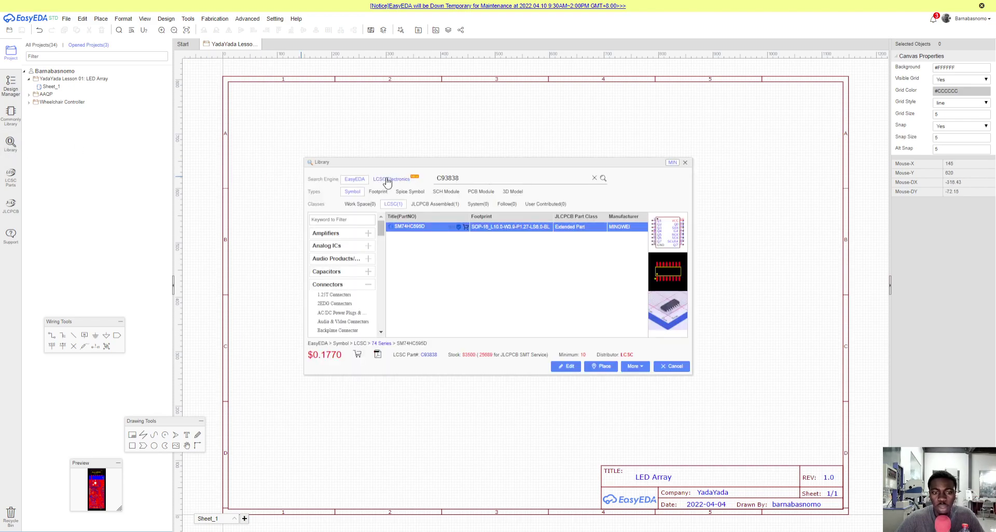
left_click(386, 180)
double_click(471, 177)
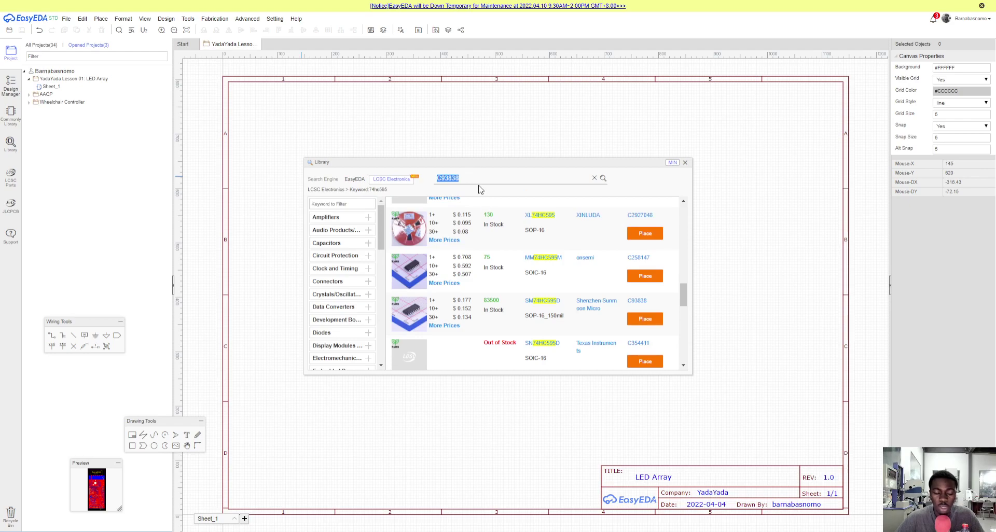
key("BackSpace")
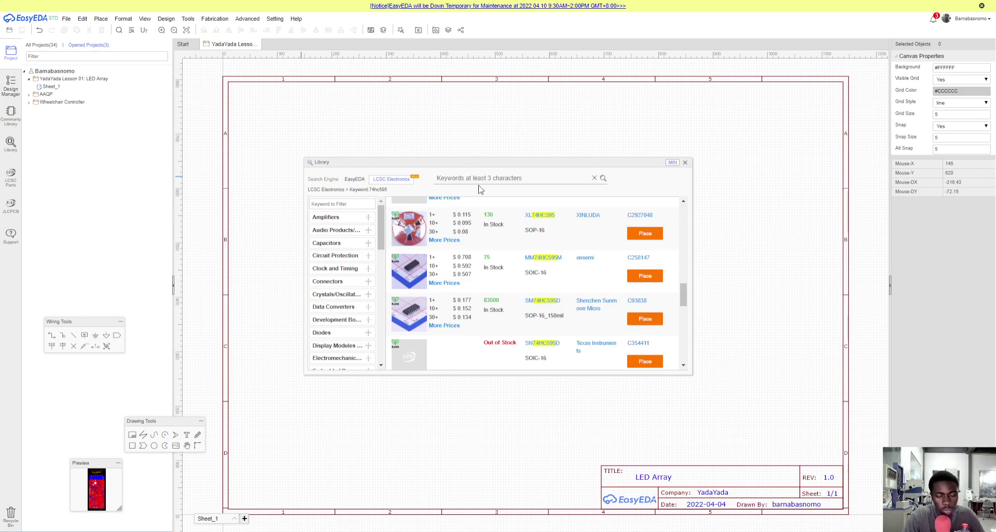
type("74h")
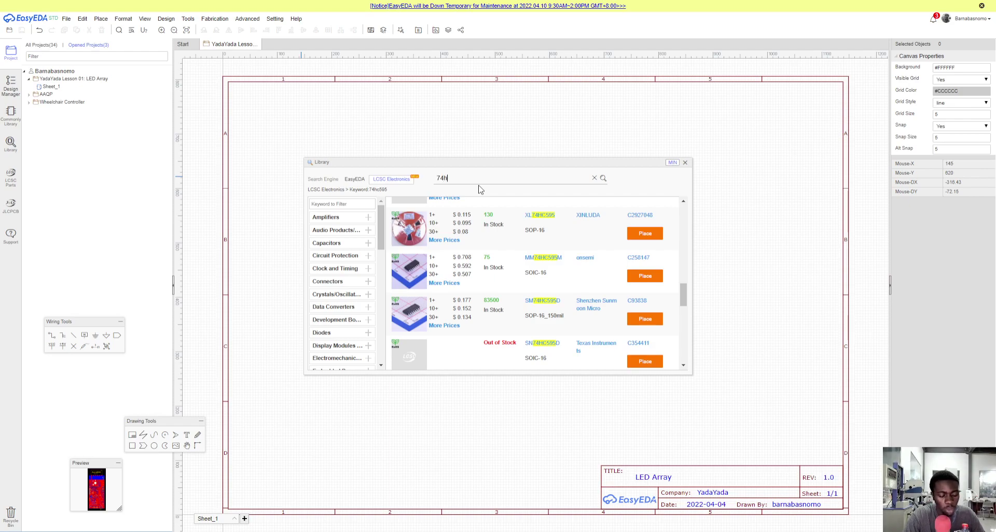
type("c595")
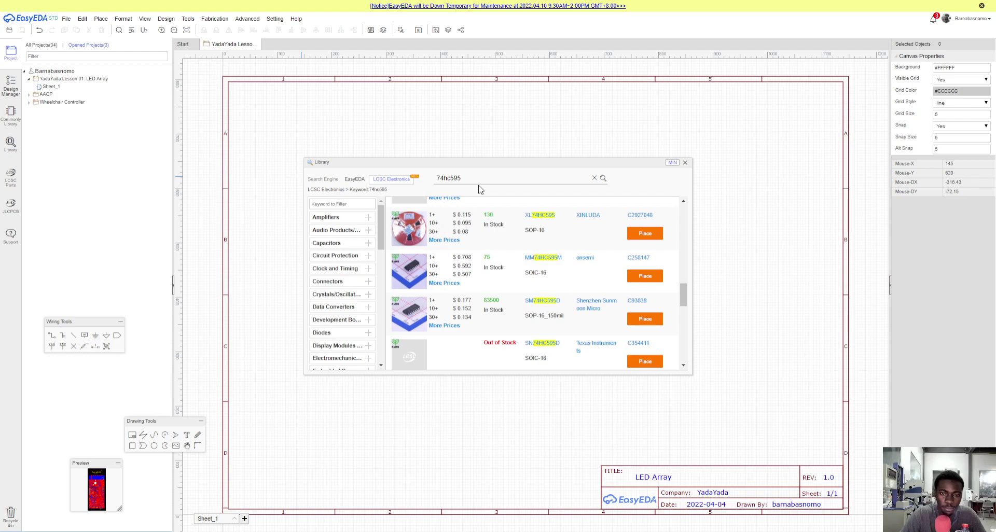
key("Return")
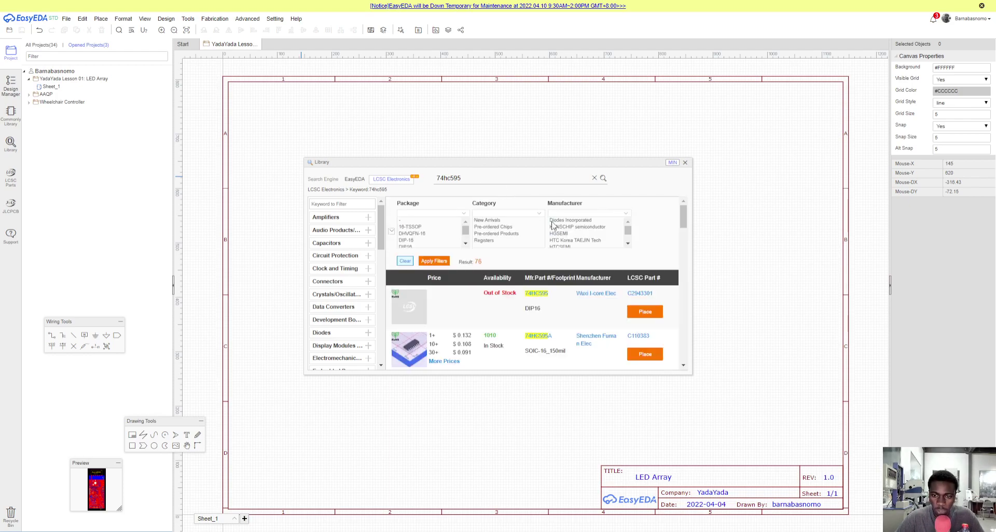
scroll(497, 334, "down", 1)
scroll(497, 334, "down", 1)
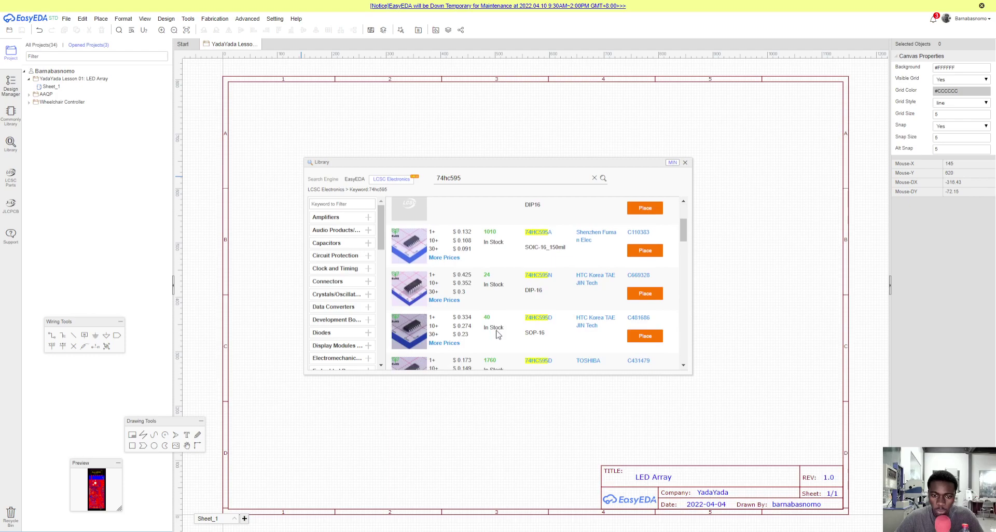
scroll(508, 317, "down", 1)
scroll(507, 317, "down", 4)
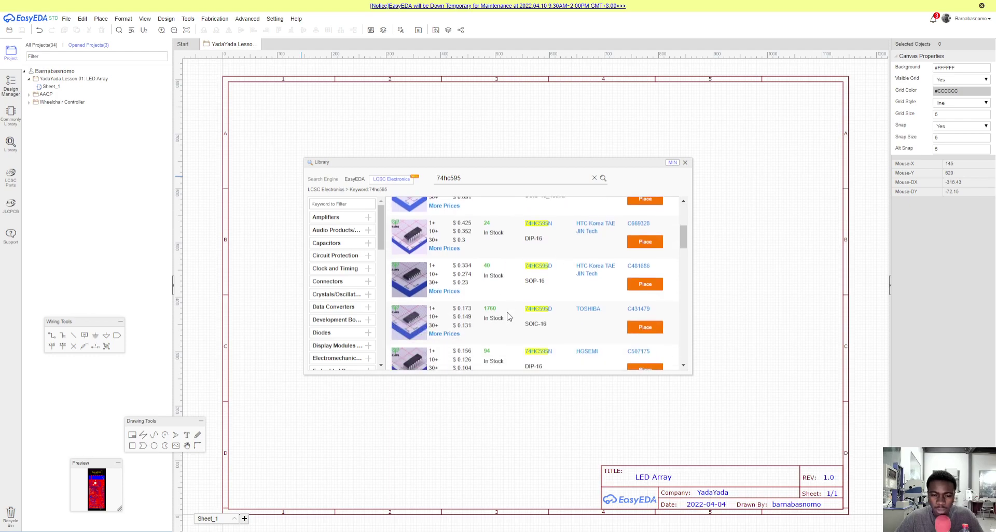
scroll(507, 317, "down", 3)
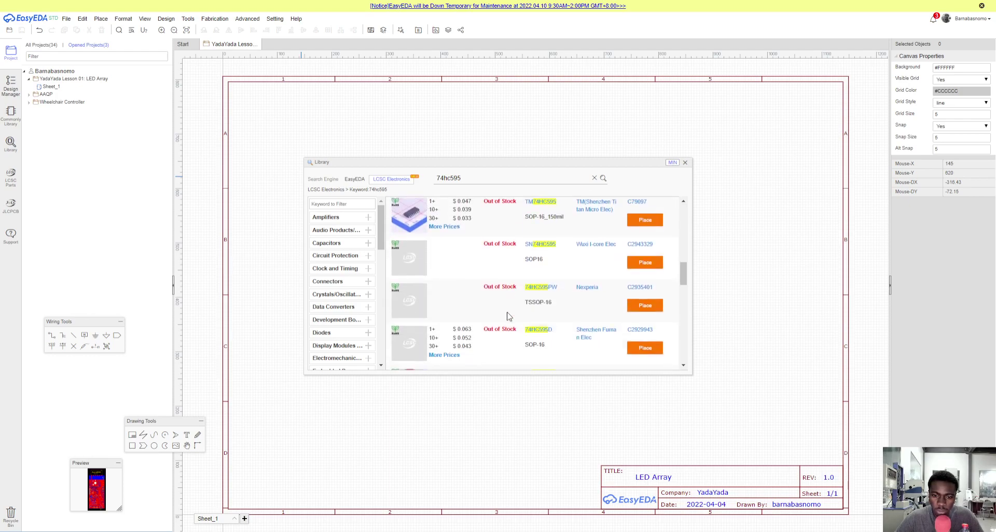
scroll(510, 312, "down", 1)
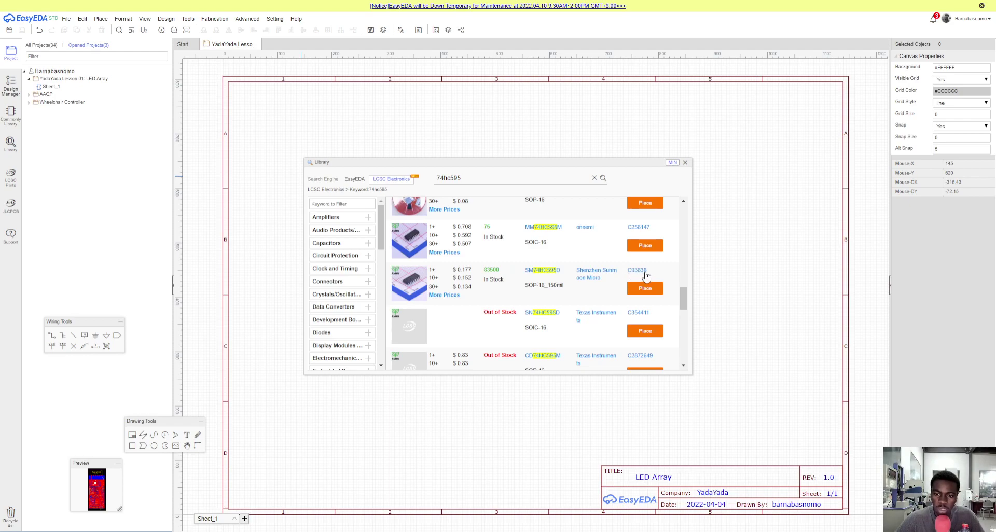
Search the EasyEDA symbol library for part C93838 and select the SM74HC595D
left_click(354, 180)
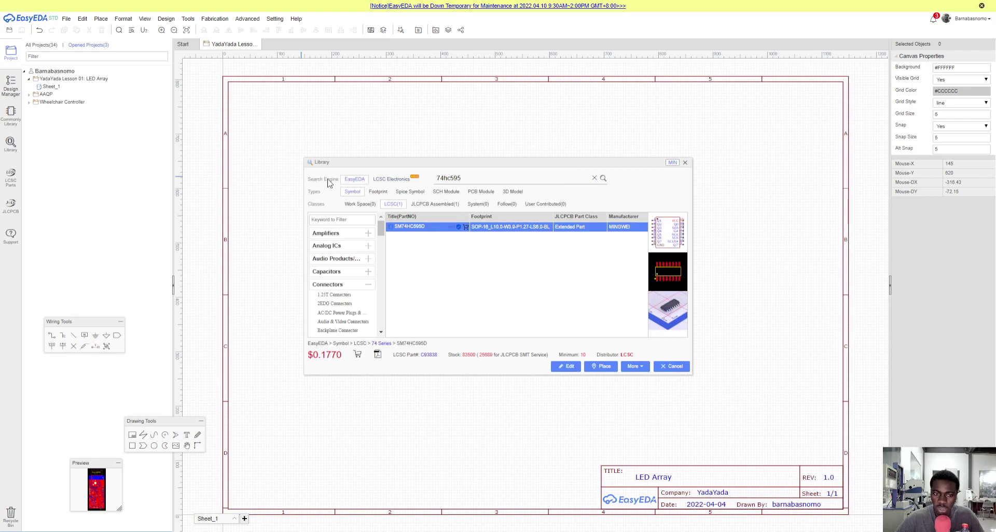
double_click(461, 178)
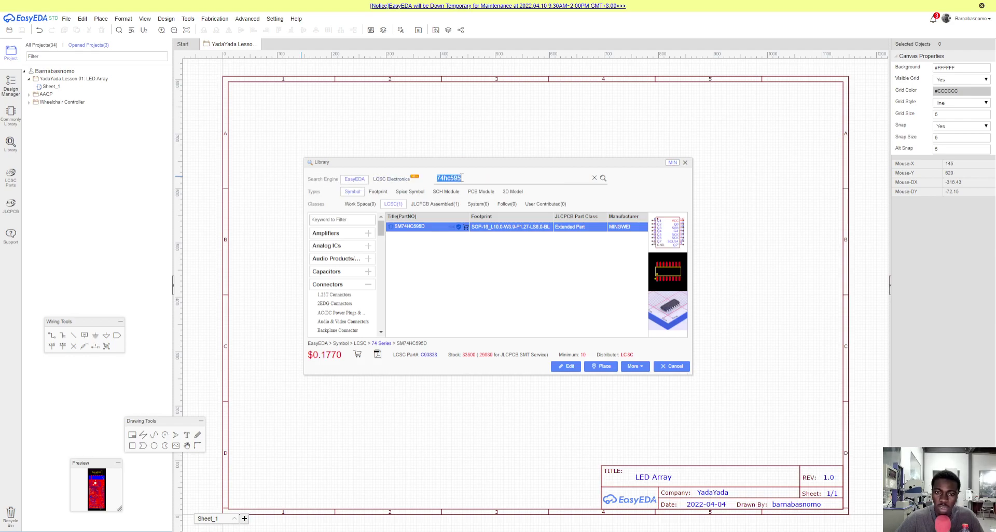
type("C93838")
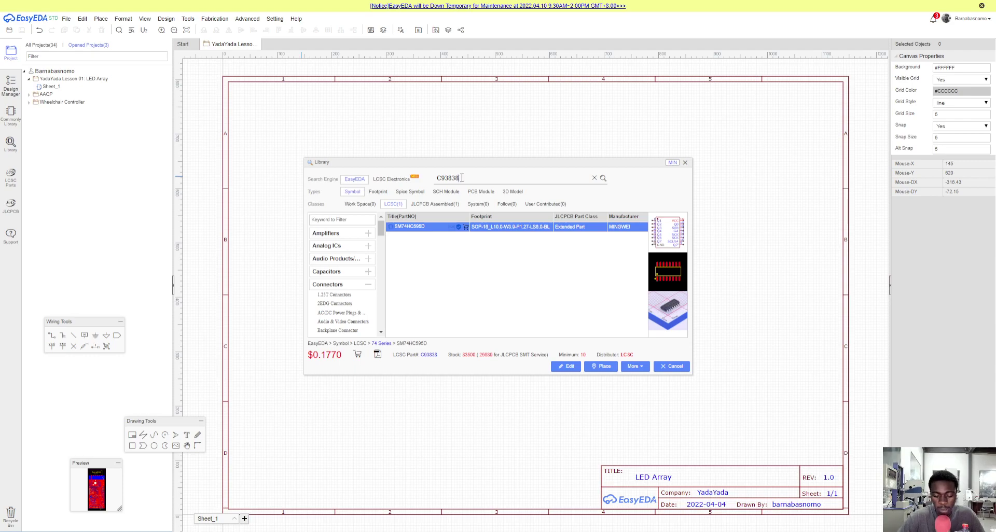
key("Return")
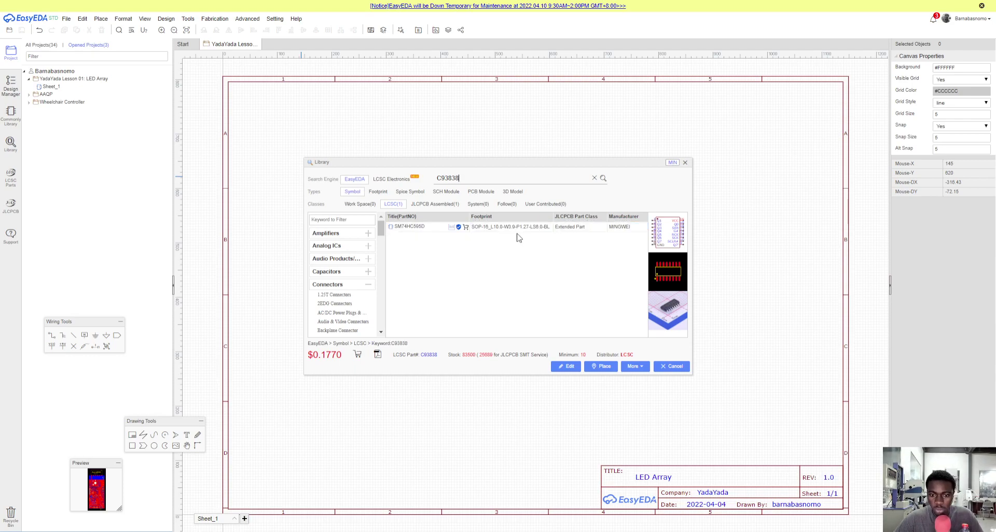
left_click(518, 229)
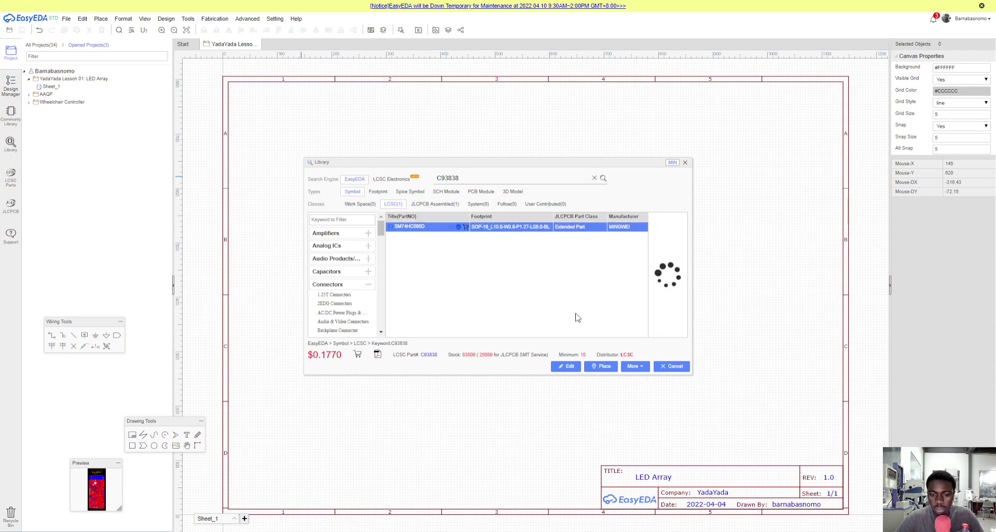
Place one SM74HC595D symbol near the middle of the schematic sheet
left_click(604, 367)
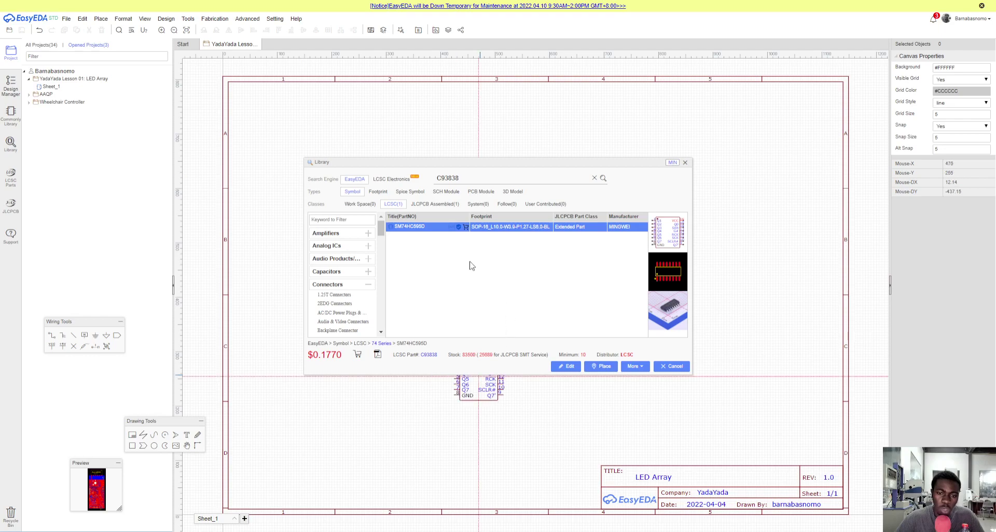
left_click(379, 179)
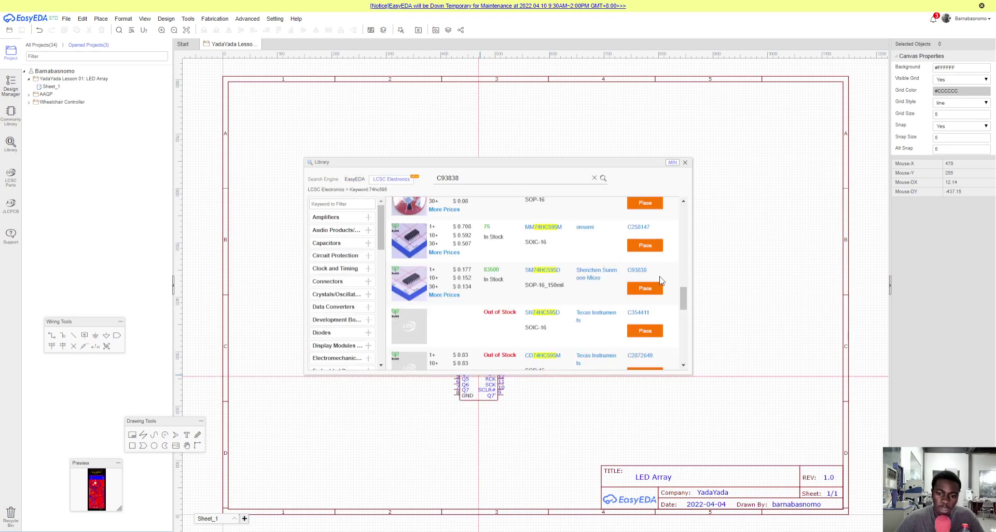
left_click(355, 180)
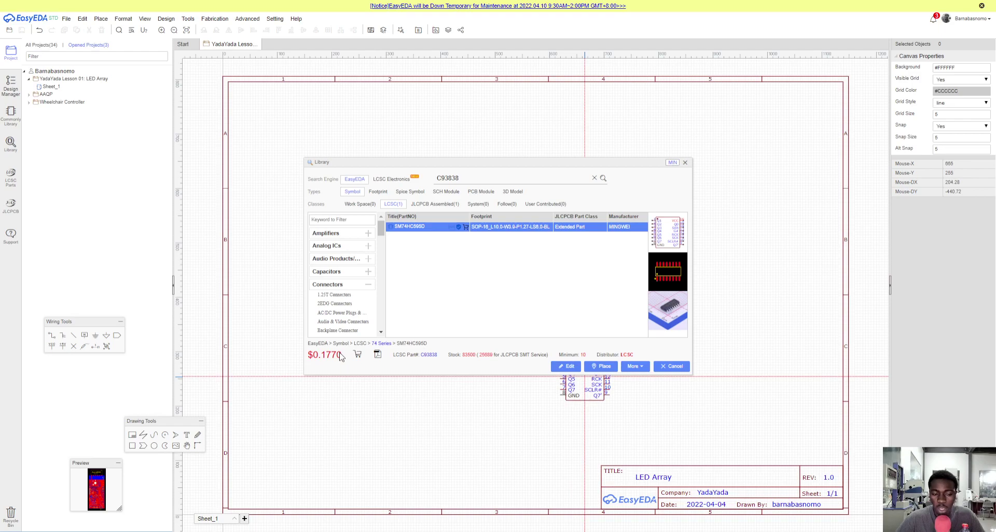
left_click(601, 366)
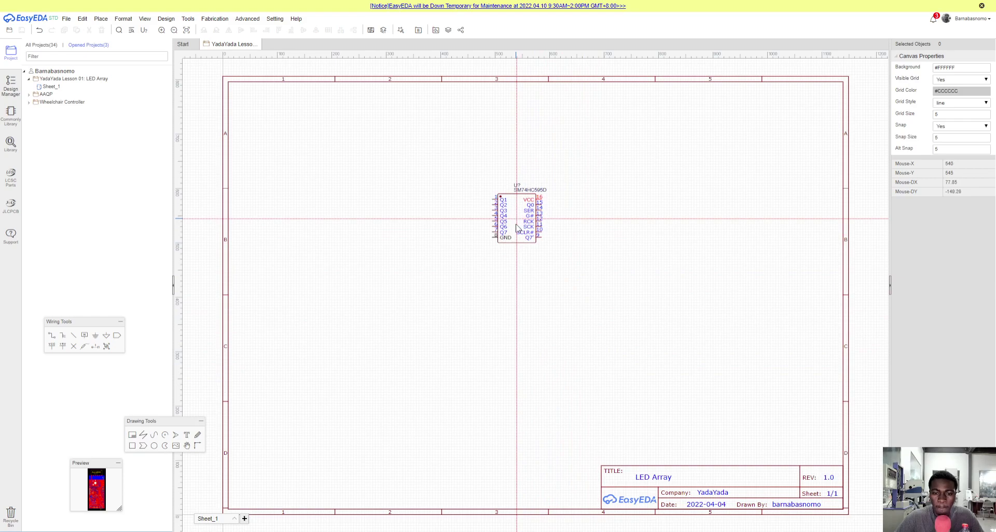
left_click(534, 323)
key("Escape")
Search the EasyEDA symbol library for arduinonano
left_click(7, 148)
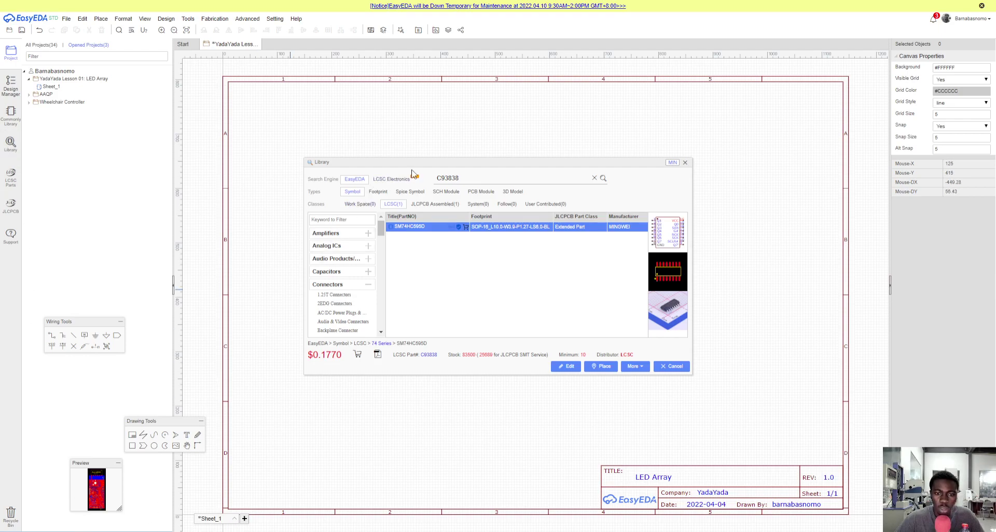
left_click(478, 176)
left_click(481, 176)
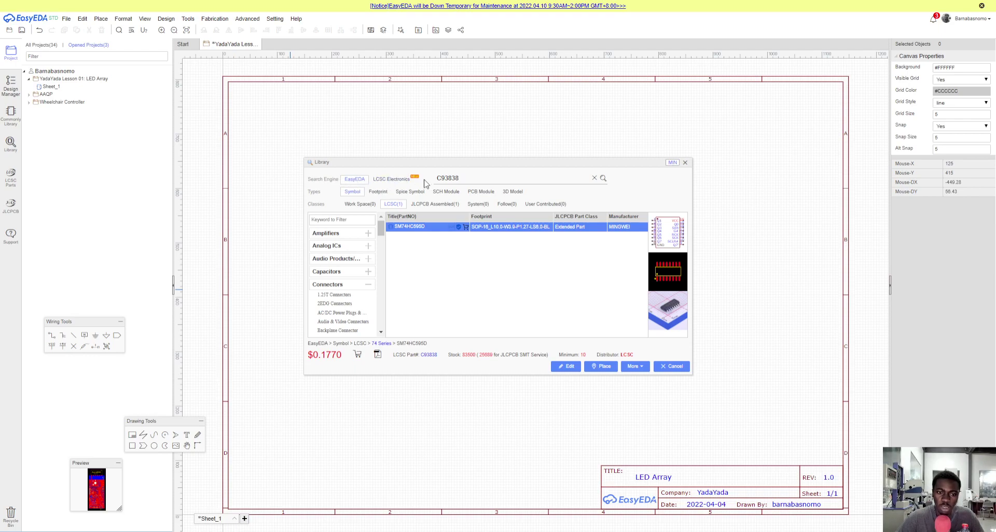
double_click(483, 175)
type("ard")
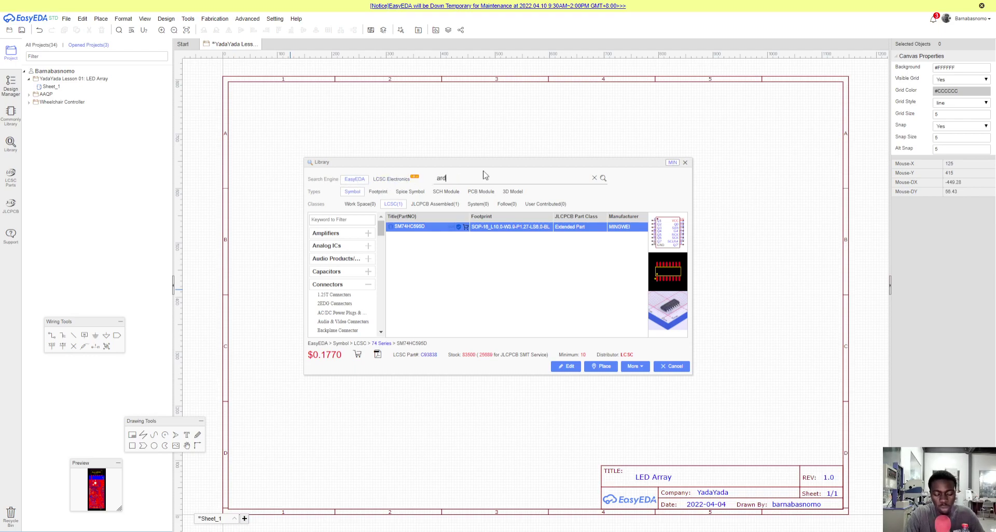
type("uinonano")
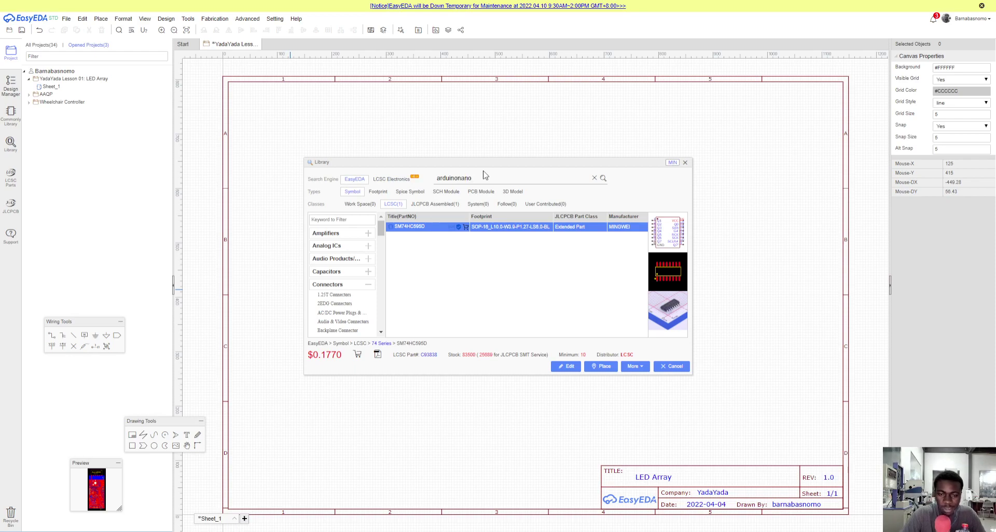
key("Return")
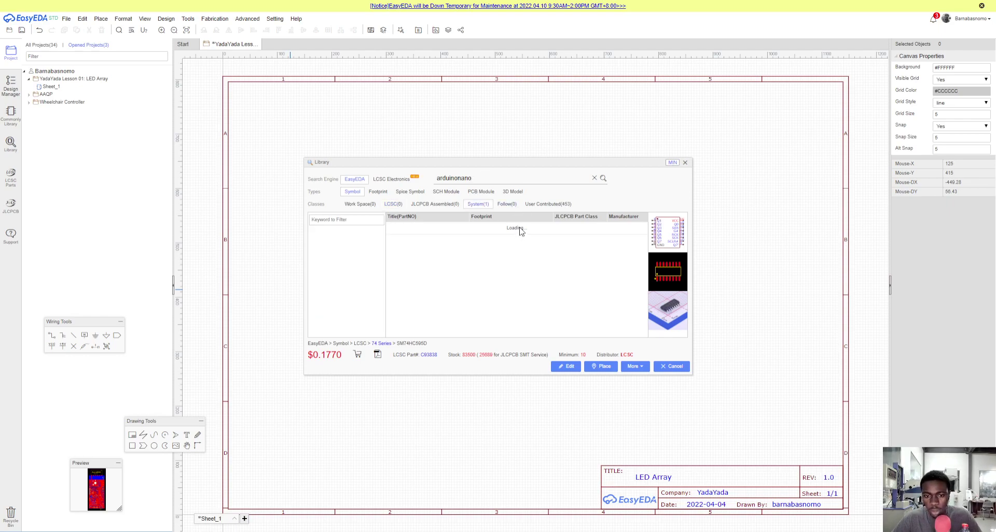
Place one Arduino_Nano_Header symbol above the SM74HC595D near the upper middle of the sheet
left_click(604, 367)
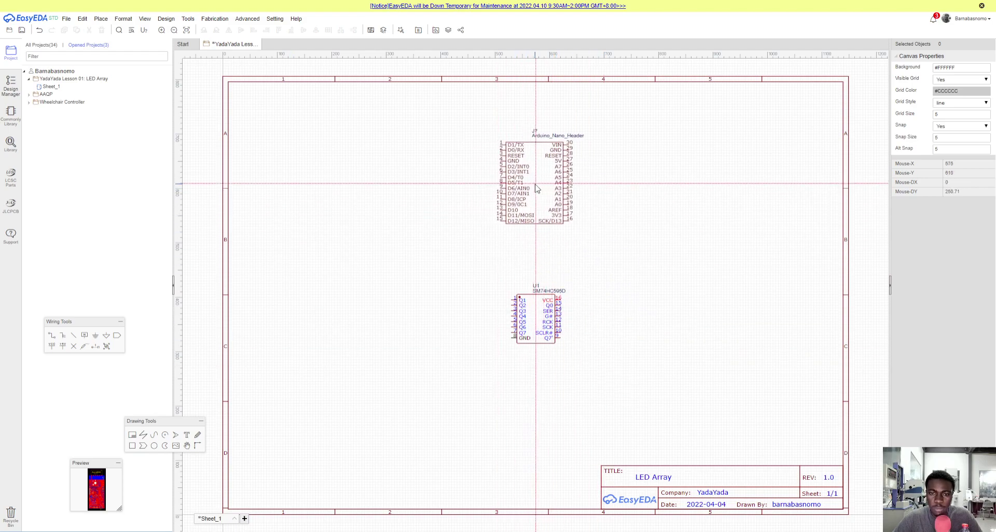
left_click(540, 188)
key("Escape")
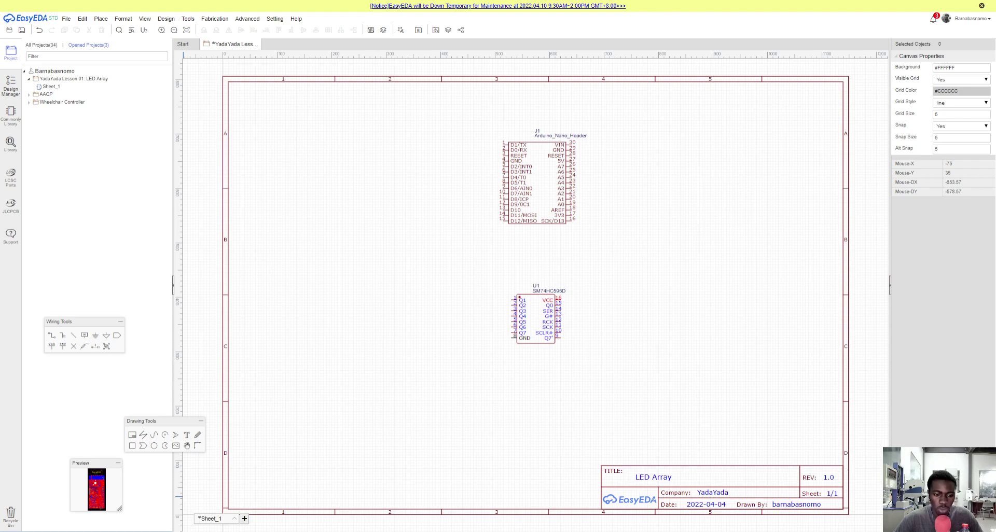
Check the breadboard wiring image in the browser, return to EasyEDA and browse the LCSC Electronics catalogue to the surface-mount chip resistors
key("alt+Tab")
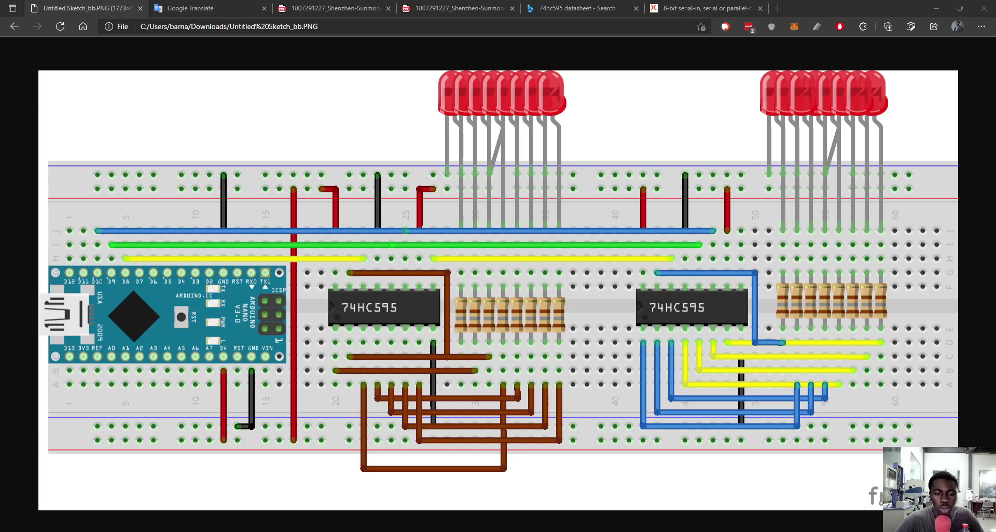
key("alt+Tab")
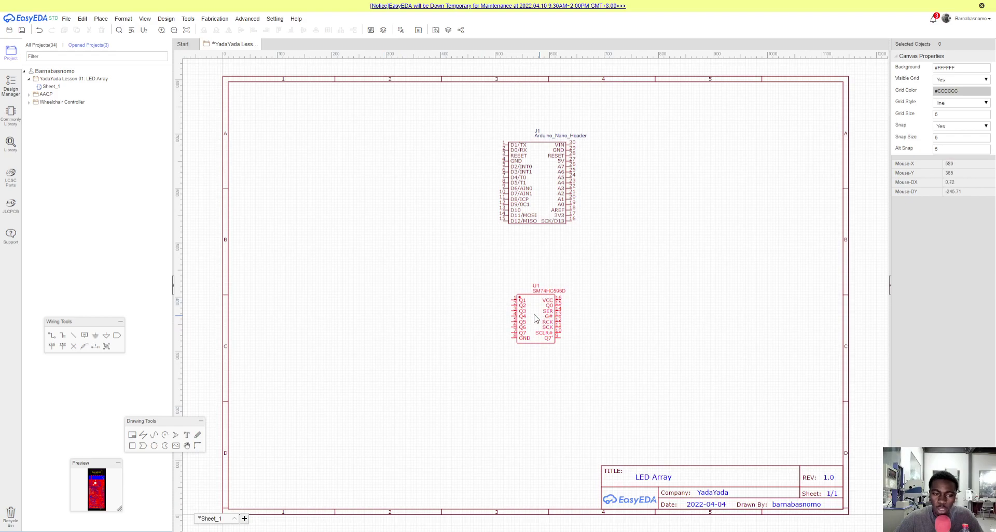
left_click(10, 143)
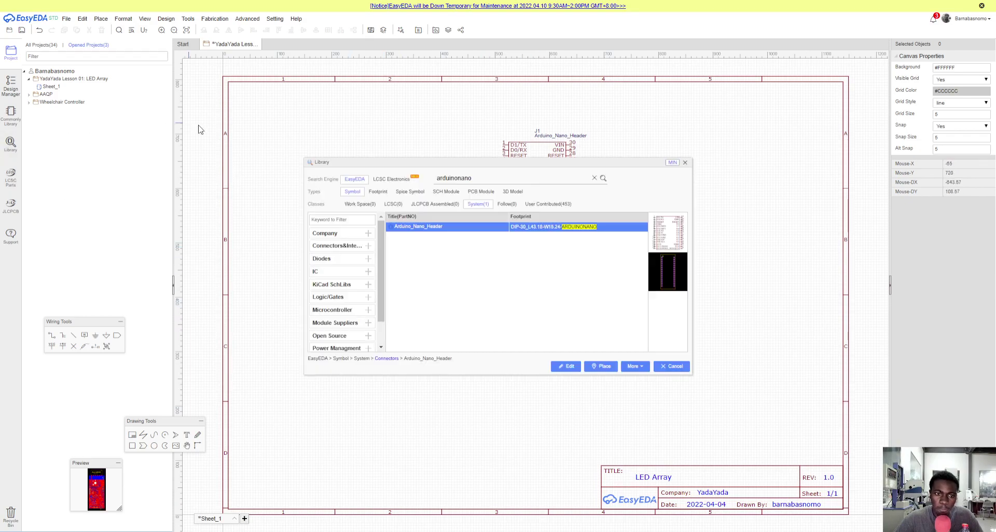
left_click(399, 179)
scroll(334, 320, "down", 4)
scroll(346, 360, "down", 1)
left_click(326, 281)
scroll(336, 296, "down", 1)
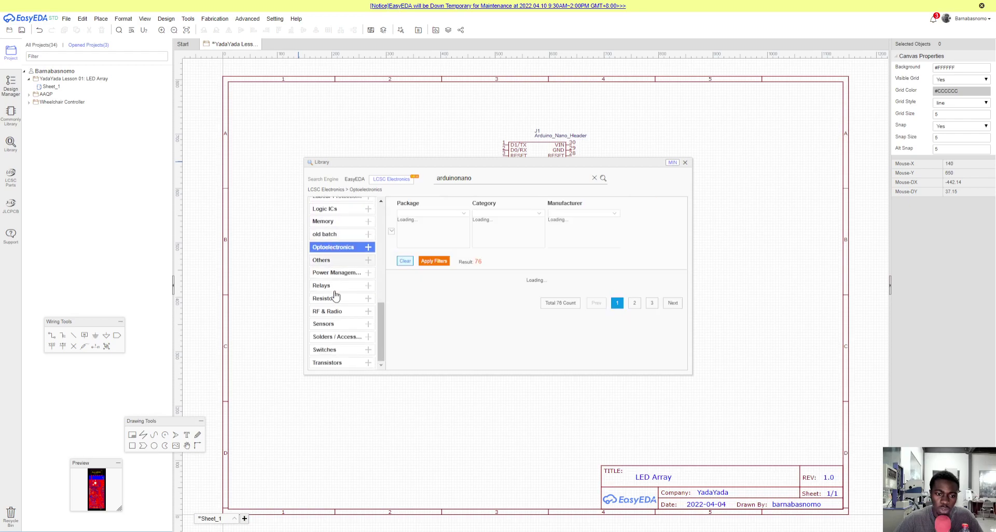
left_click(335, 298)
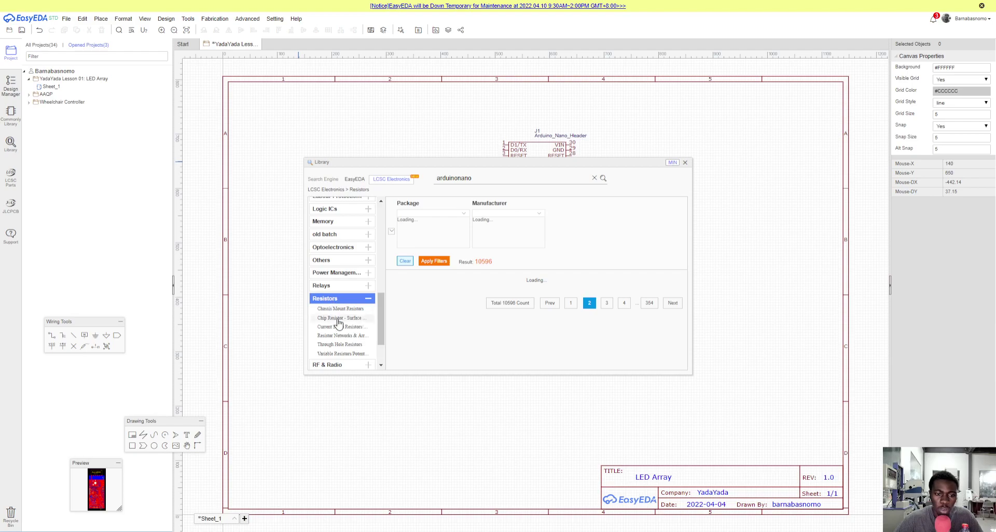
left_click(338, 318)
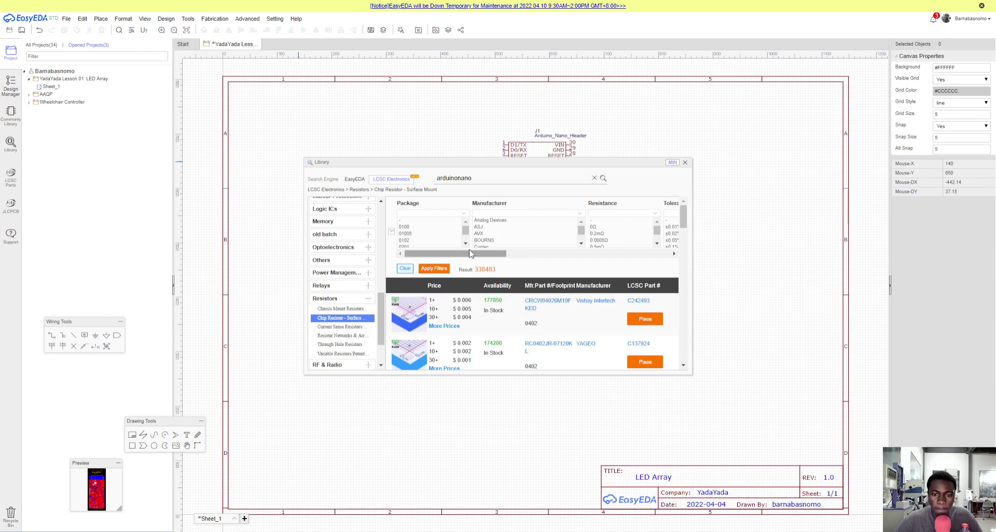
Choose 0603 as the package filter for the surface-mount chip resistors
scroll(465, 246, "down", 5)
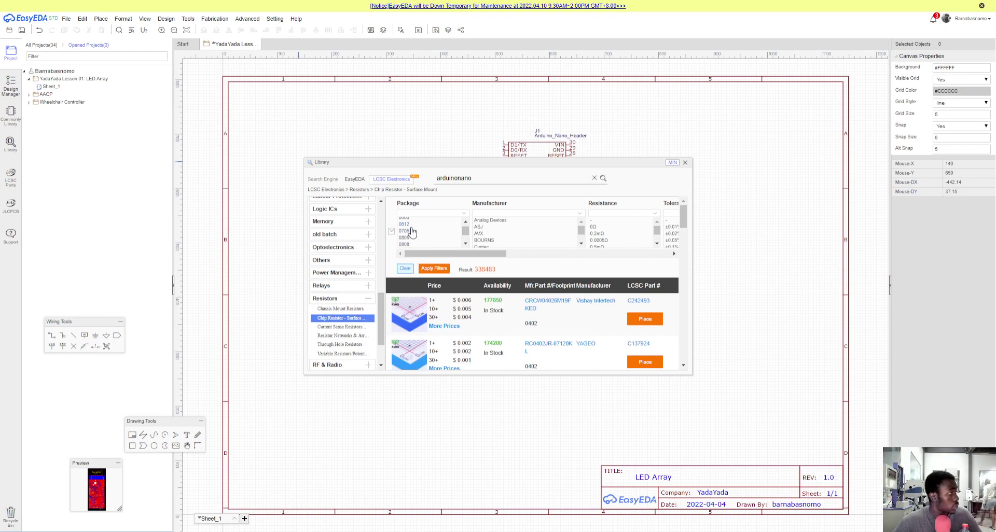
scroll(417, 230, "up", 3)
scroll(415, 236, "down", 3)
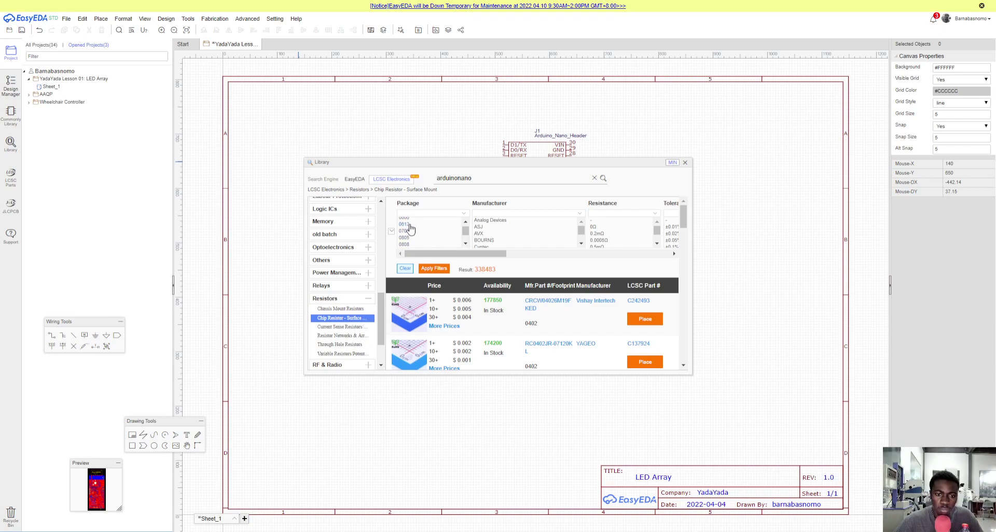
left_click_drag(466, 224, 465, 221)
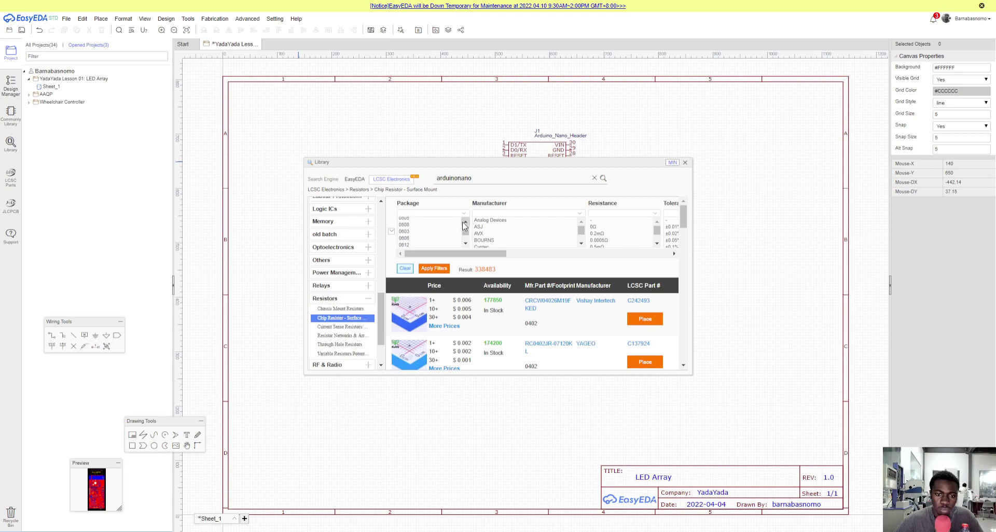
left_click(404, 232)
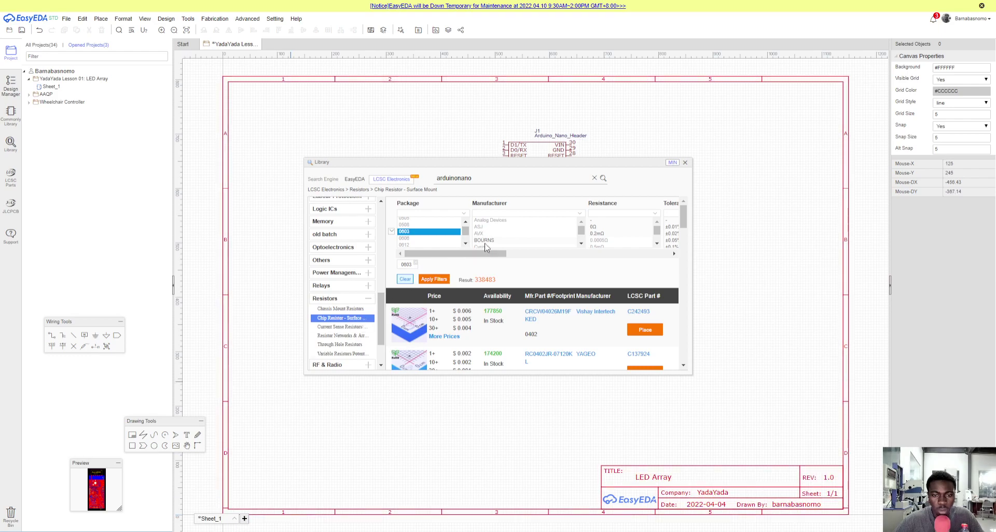
Search the resistance values for 180, choose 180Ω and apply the resistor filters
left_click(657, 243)
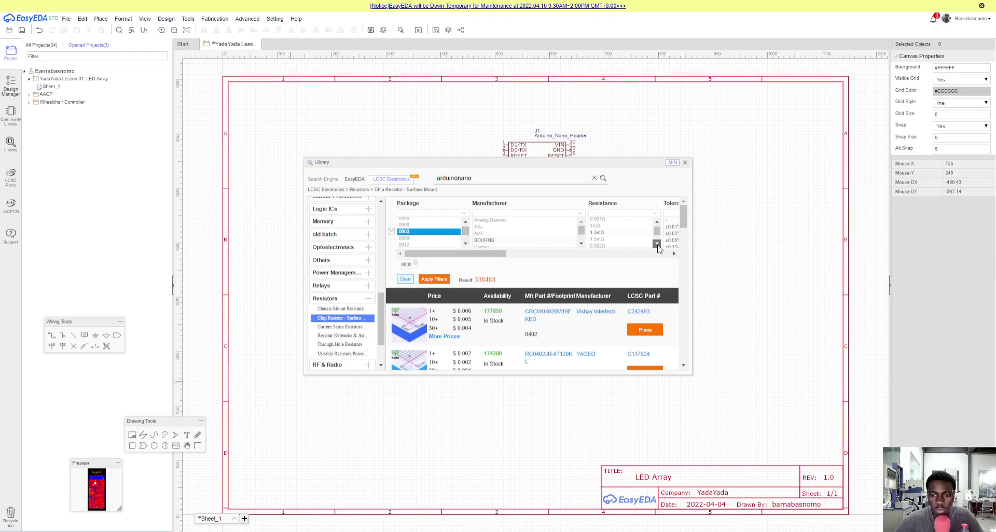
left_click(656, 244)
left_click(657, 243)
left_click(657, 243)
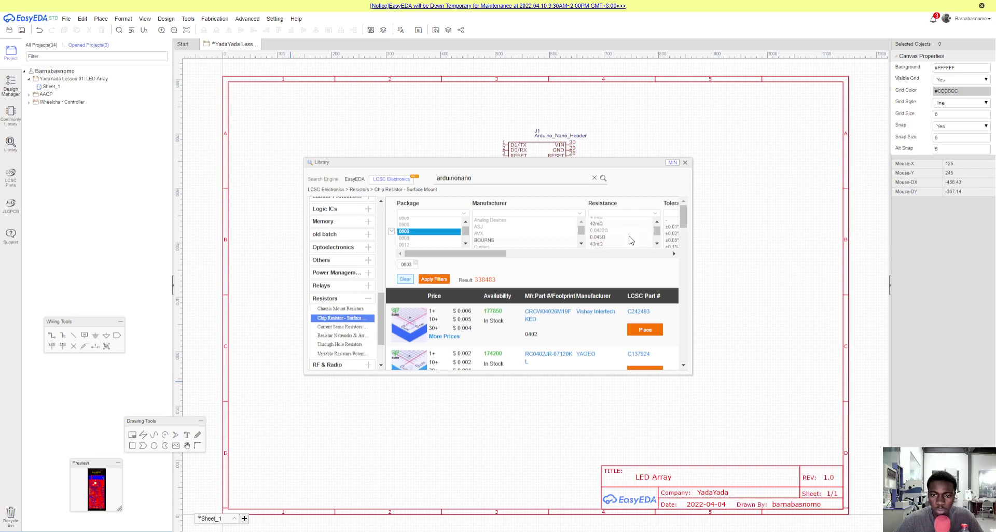
scroll(630, 240, "down", 2)
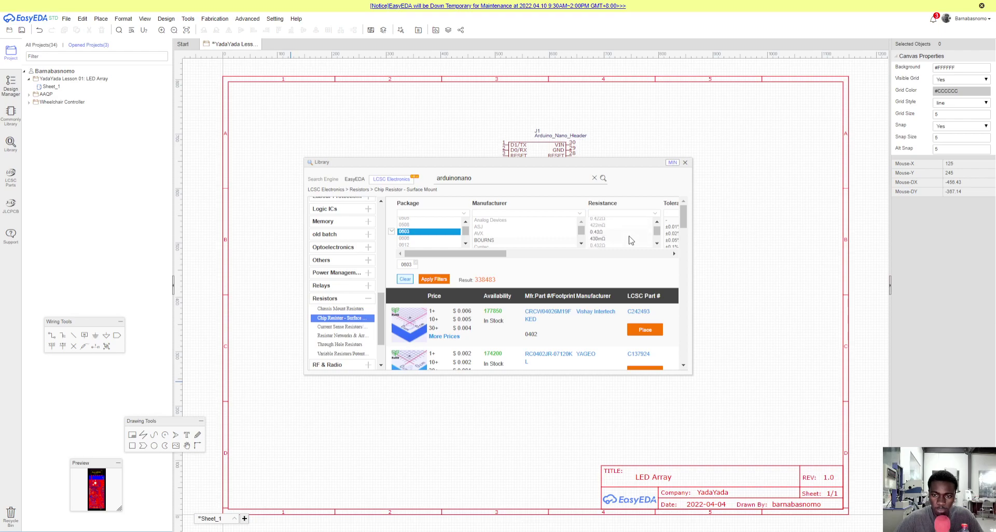
scroll(630, 240, "down", 10)
scroll(630, 242, "down", 3)
scroll(630, 242, "down", 3)
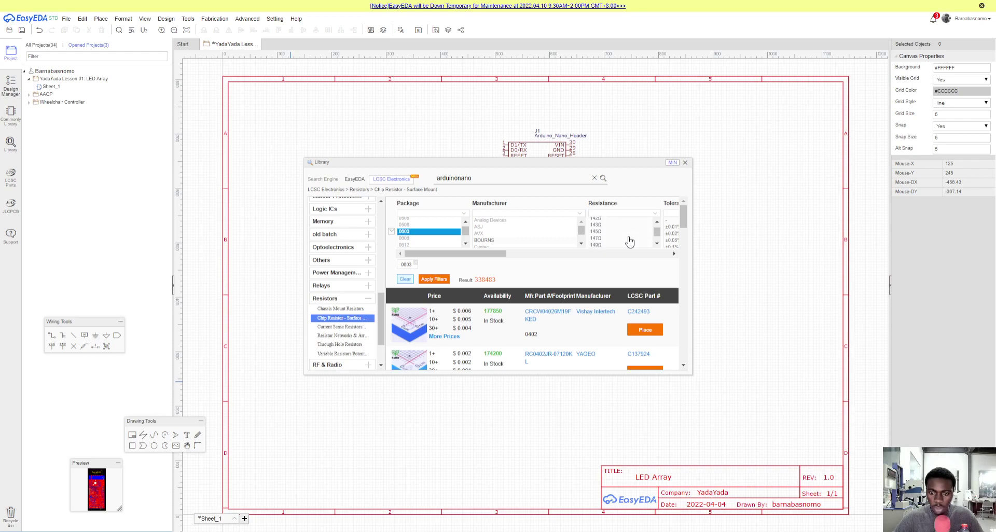
scroll(630, 242, "down", 3)
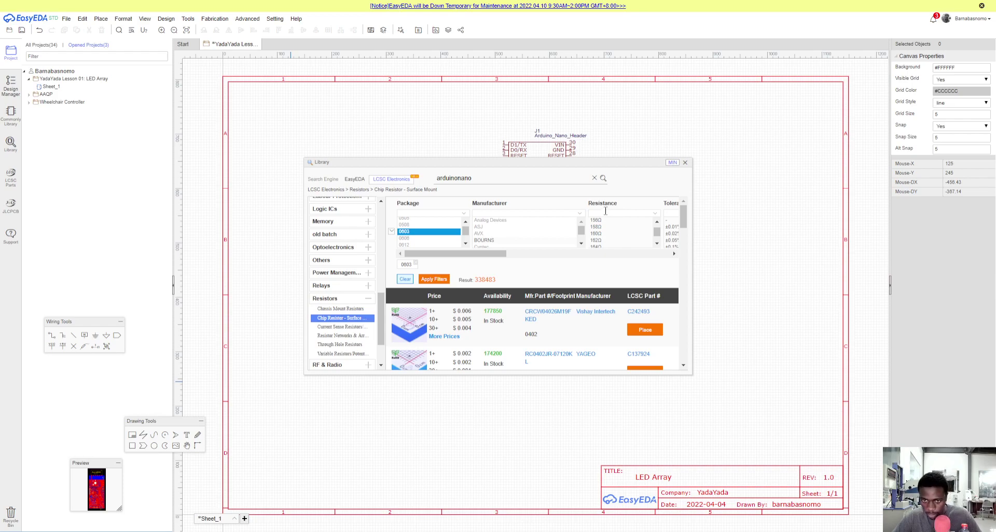
left_click(609, 211)
type("1")
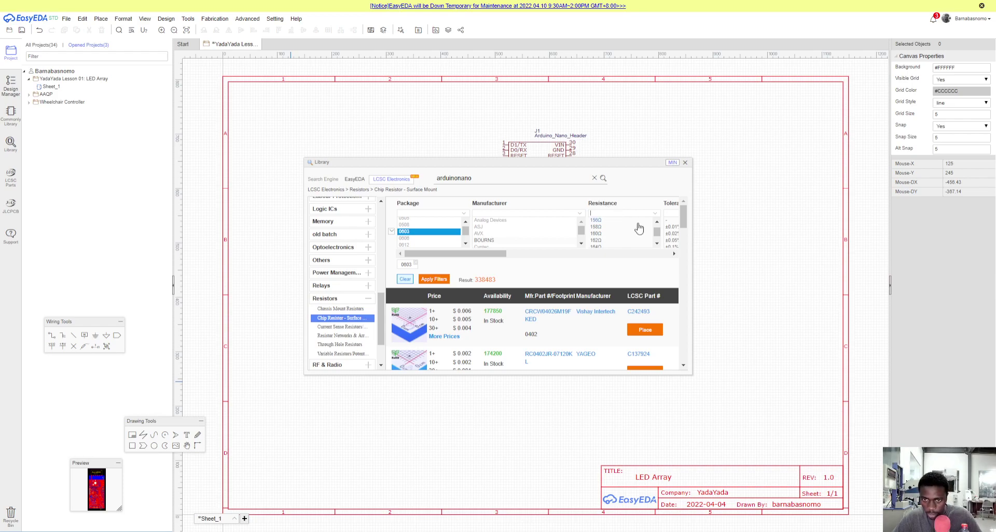
type("8")
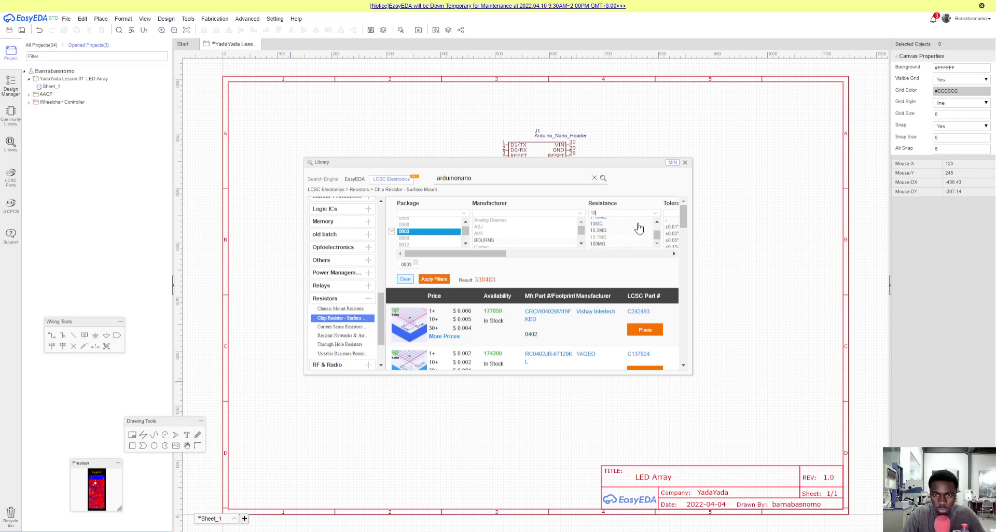
type("0")
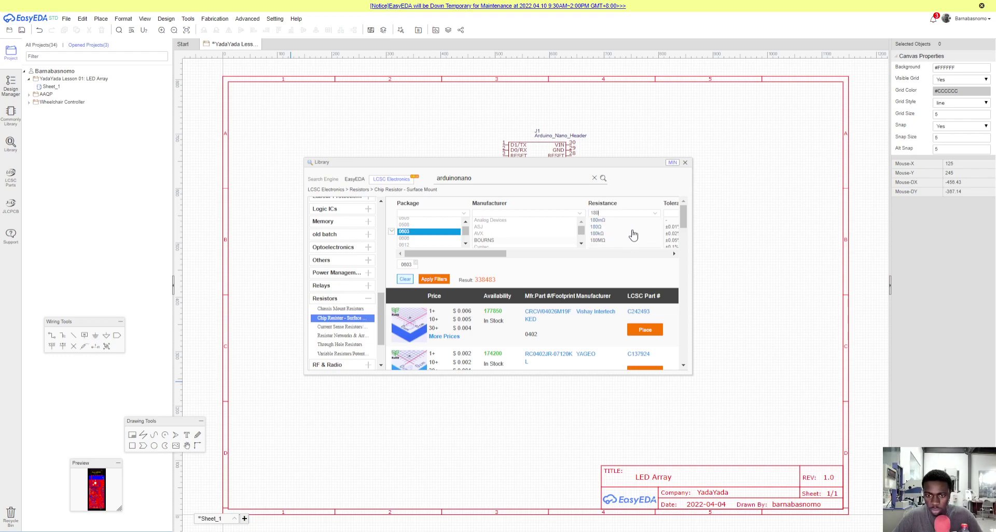
left_click(598, 227)
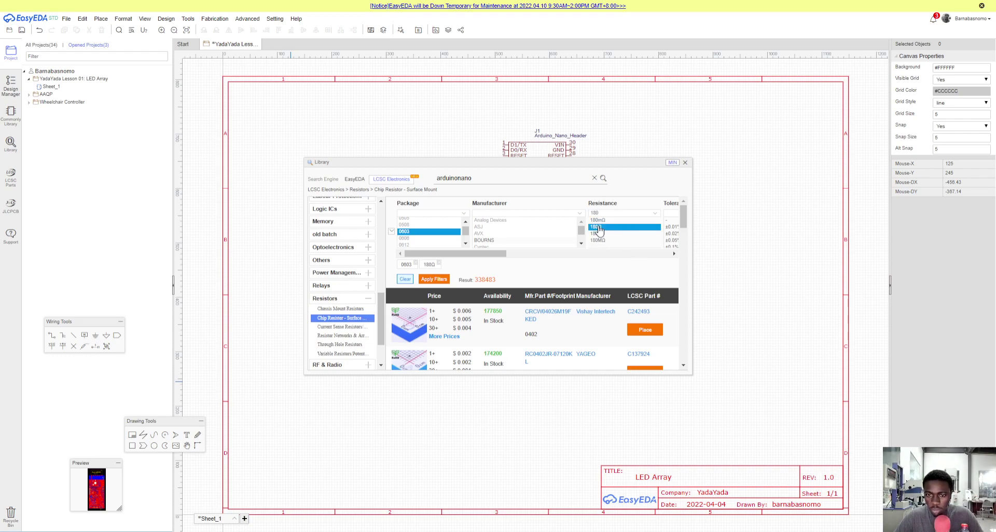
left_click(440, 281)
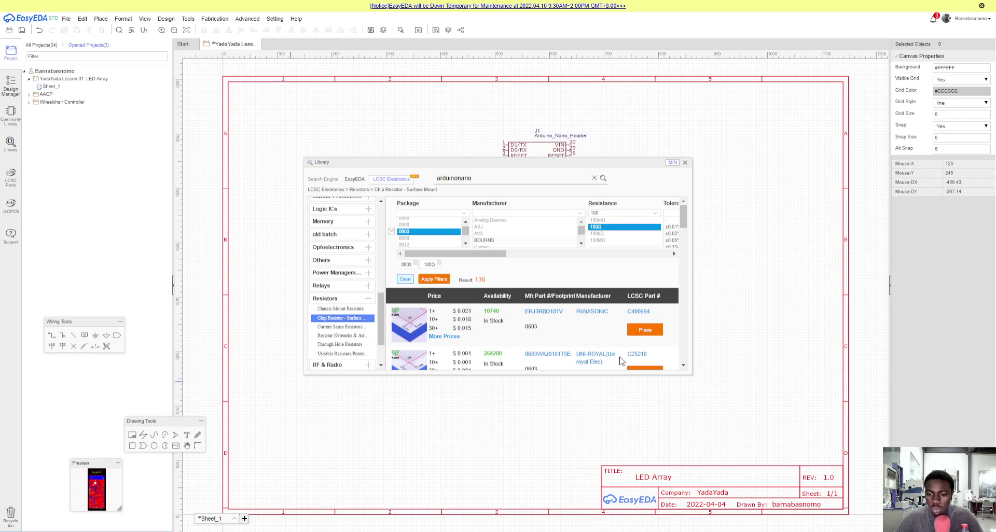
Place one UNI-ROYAL 180Ω 0603 resistor, part C25210, with its end on the Q0 pin of the SM74HC595D
scroll(590, 354, "down", 1)
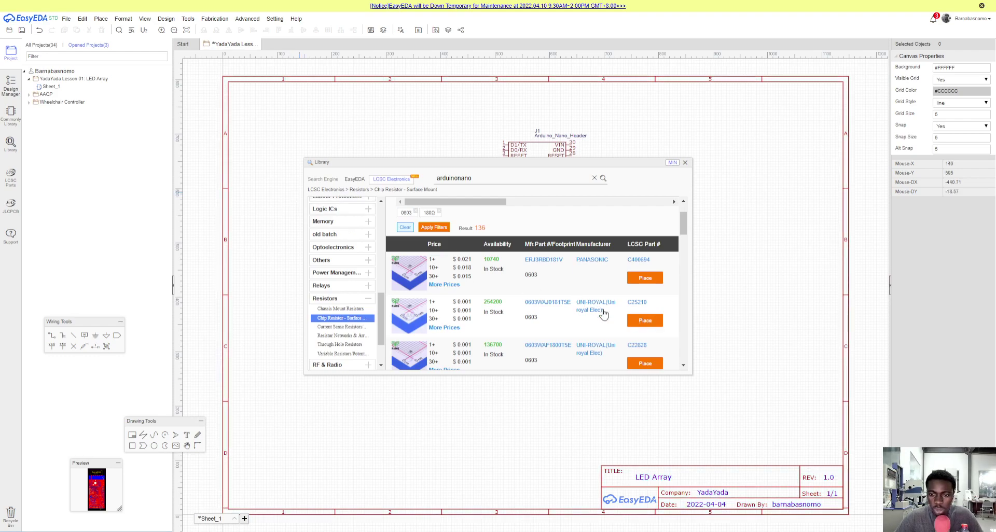
left_click(645, 322)
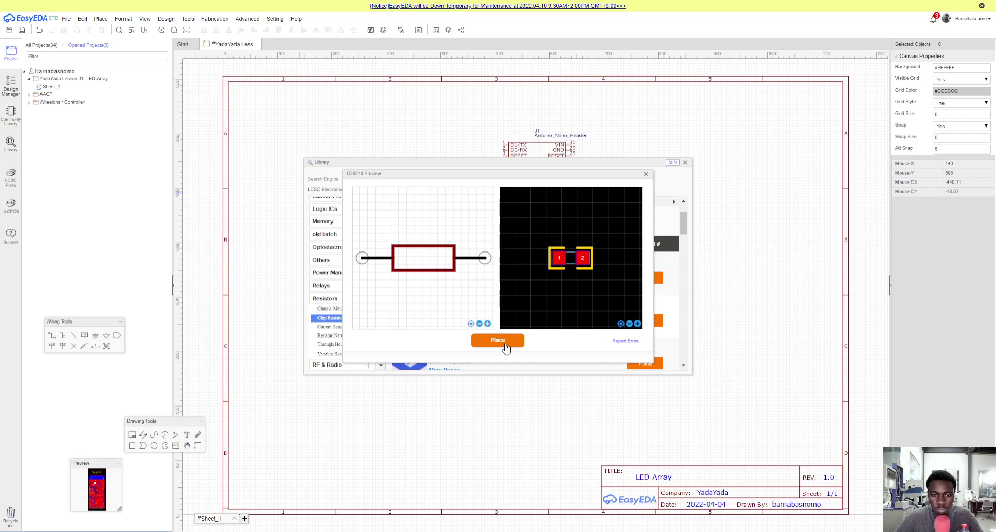
left_click(505, 344)
scroll(504, 306, "up", 3)
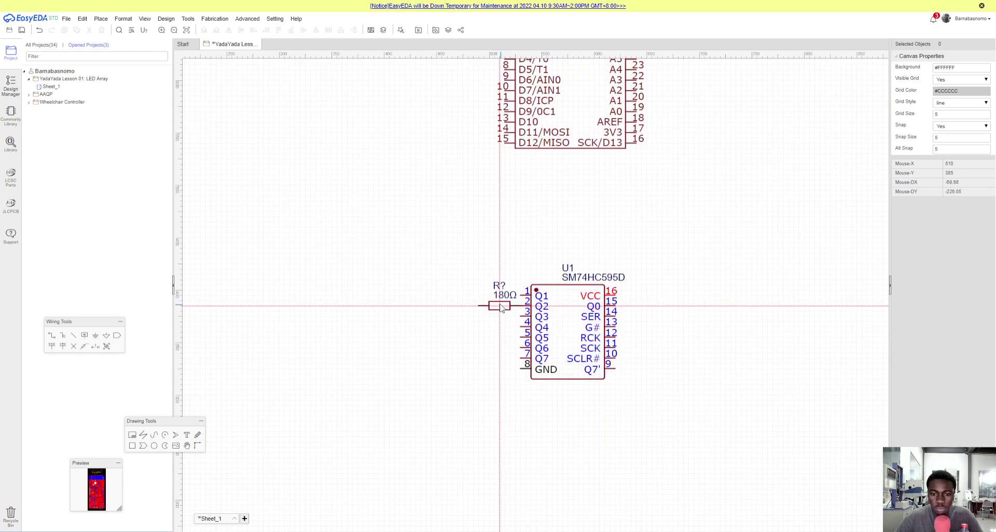
scroll(491, 295, "up", 1)
scroll(646, 308, "down", 1)
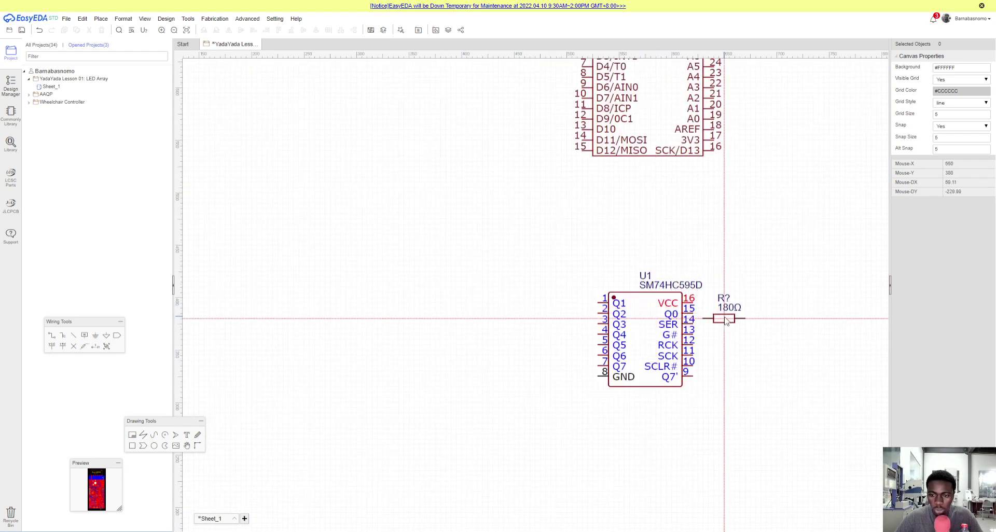
scroll(726, 322, "up", 2)
left_click(693, 312)
key("Escape")
Move the resistor's designator inside its body and delete the 180Ω value text
left_click_drag(706, 282, 764, 295)
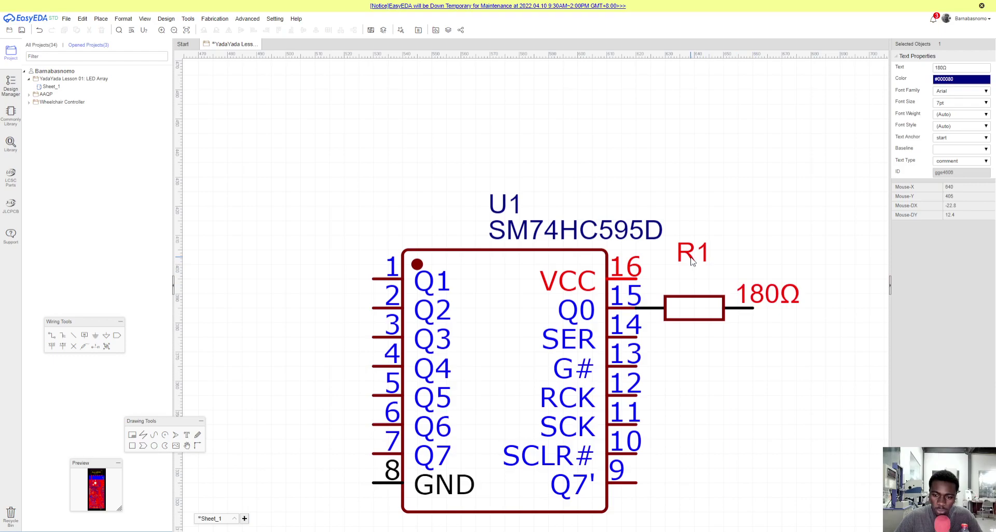
left_click_drag(705, 253, 706, 307)
left_click(752, 302)
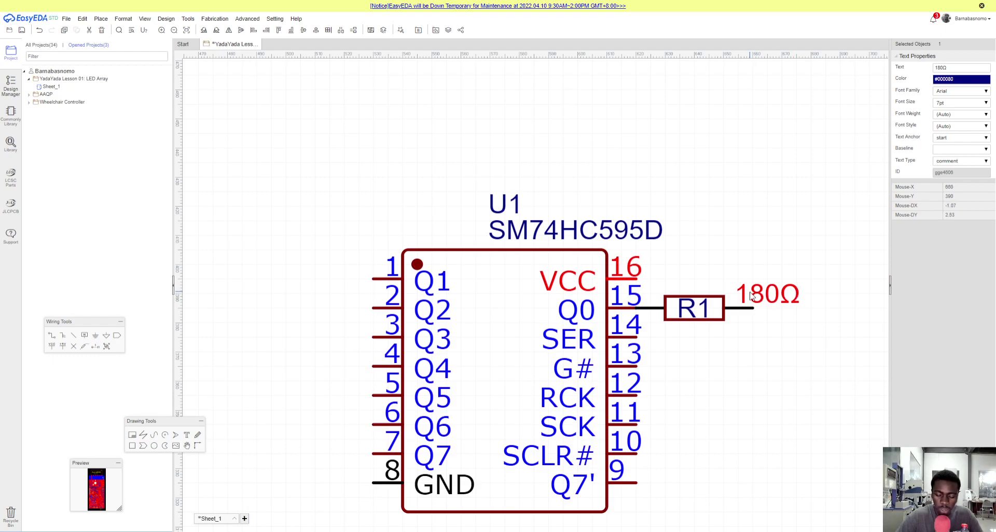
key("Delete")
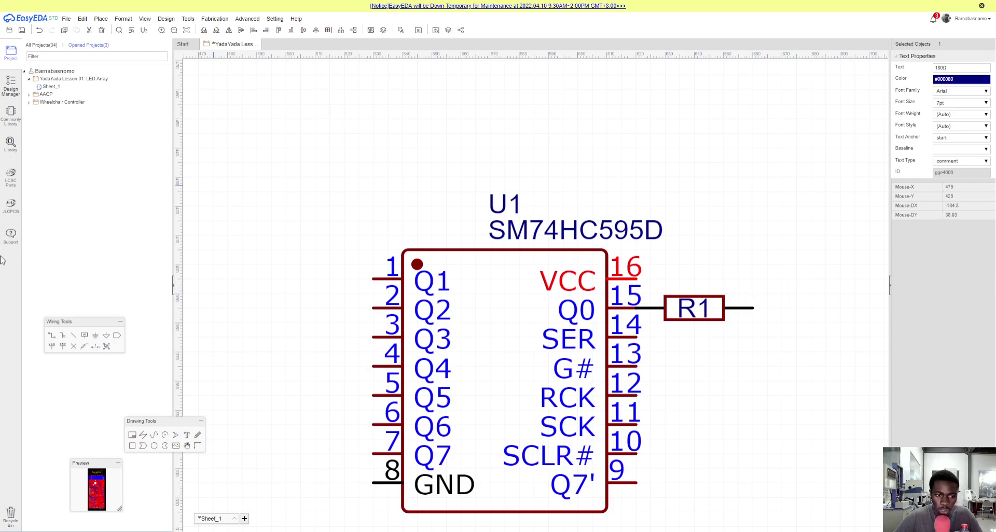
Add a two-line text note above the SM74HC595D reading "All resistor values are 180 Ohms." and "Unless otherwise specified"
left_click(186, 434)
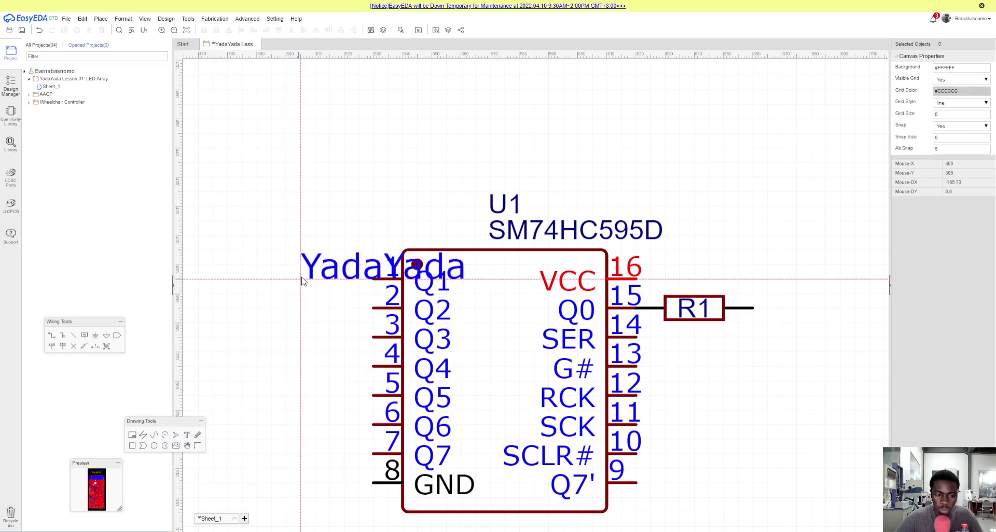
left_click(389, 163)
double_click(434, 163)
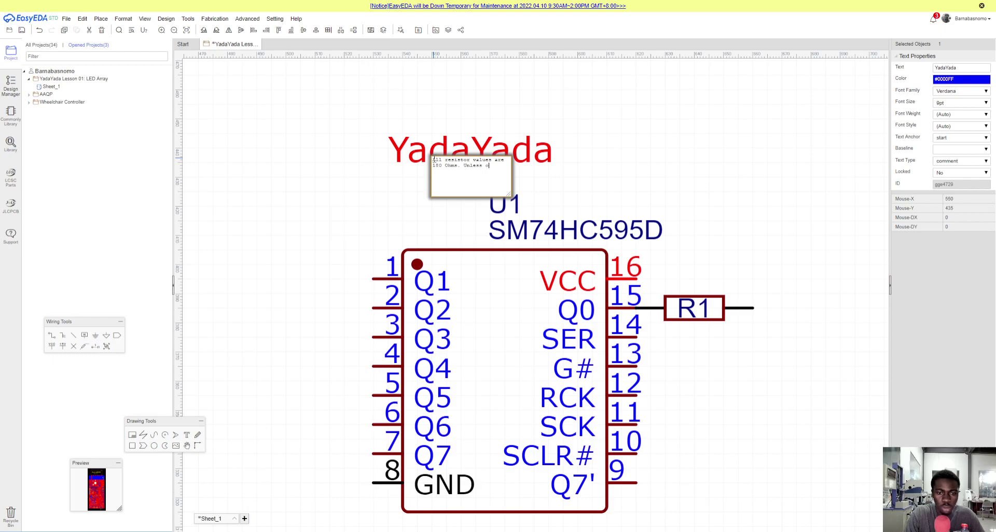
type("se specified")
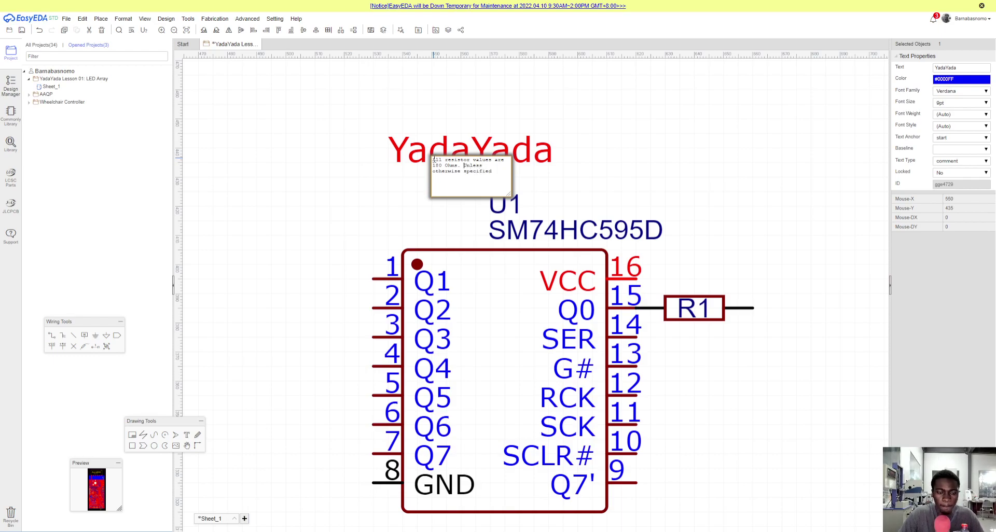
key("BackSpace")
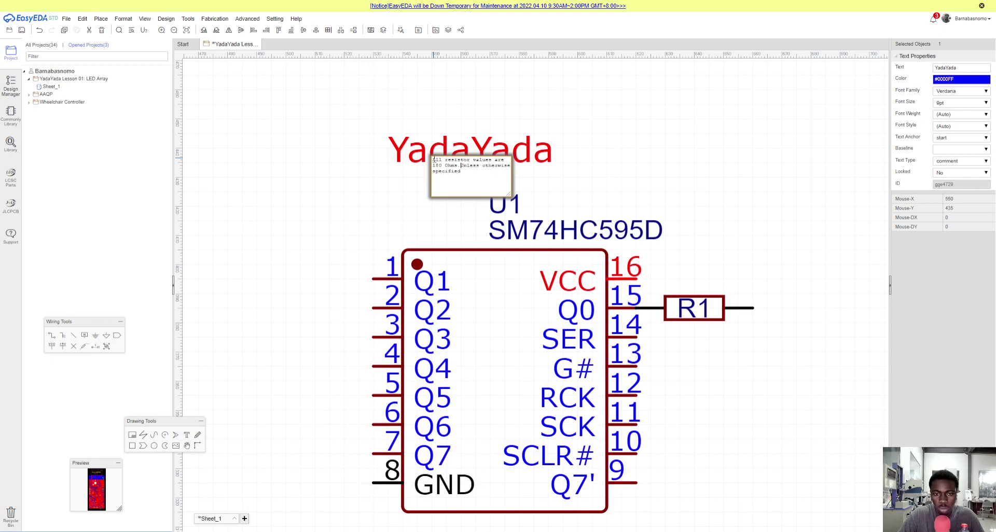
key("shift+Return")
key("Return")
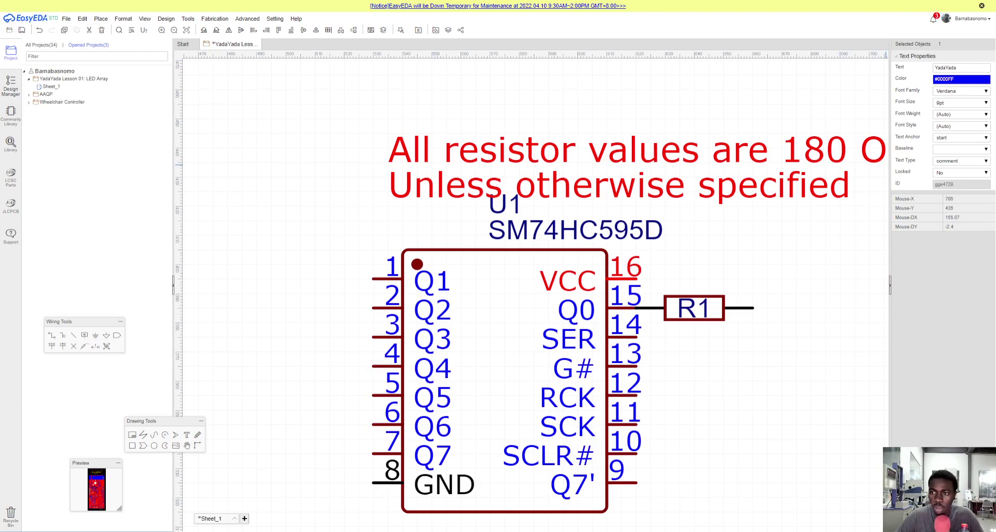
Set the resistor note's font size to 4pt and move the note below the SM74HC595D
left_click(955, 112)
left_click(617, 171)
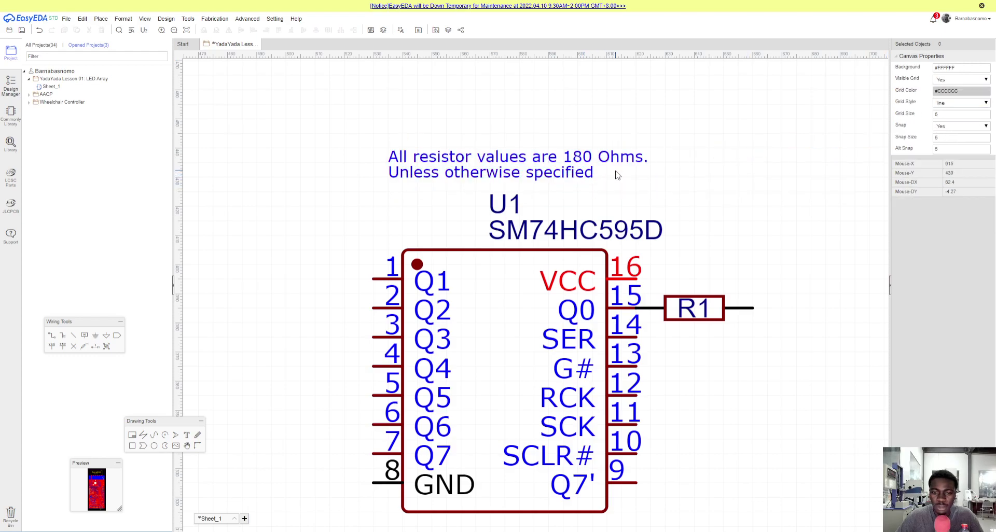
left_click(441, 162)
left_click_drag(441, 162, 462, 316)
scroll(462, 164, "down", 5)
scroll(461, 164, "up", 3)
scroll(462, 246, "up", 2)
scroll(463, 240, "down", 5)
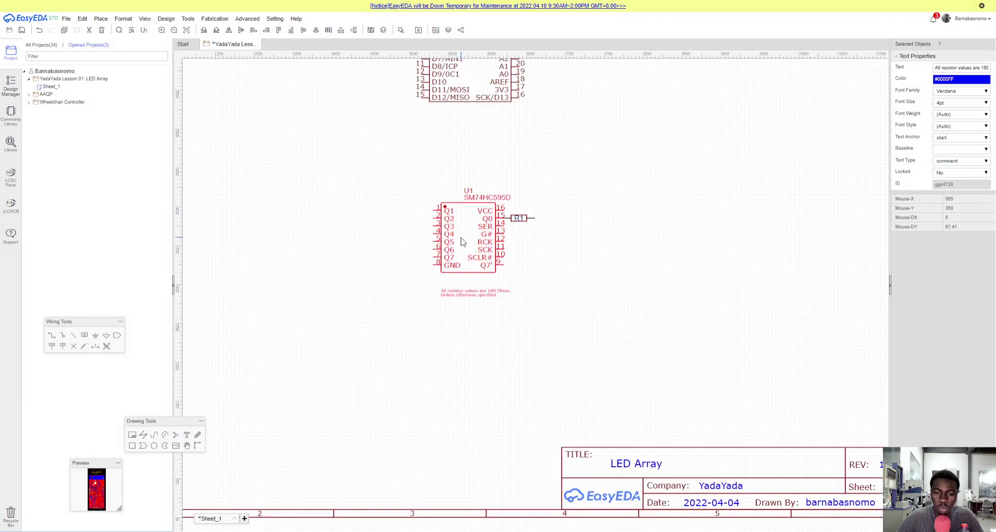
left_click(562, 203)
Open the Optoelectronics category in the LCSC parts library and apply a 0603 package filter
scroll(481, 285, "up", 2)
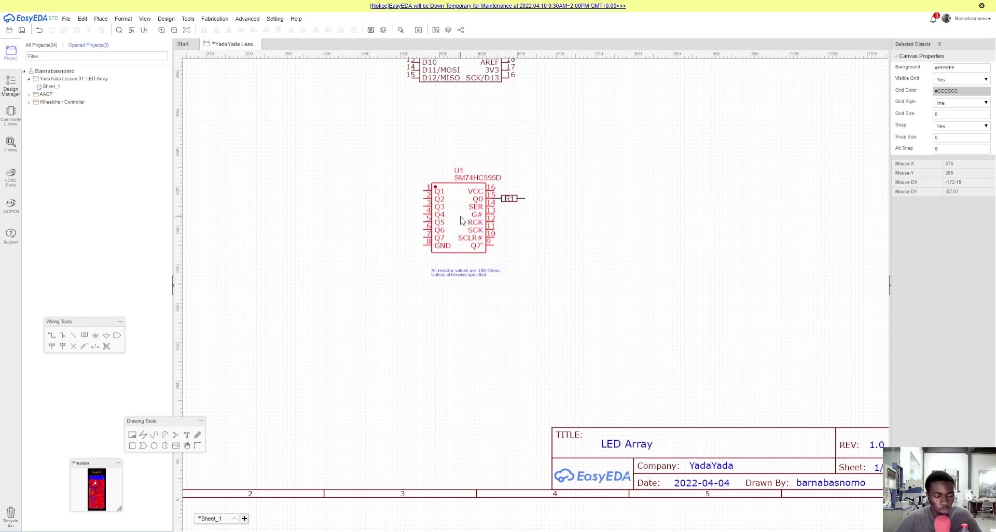
scroll(464, 181, "up", 2)
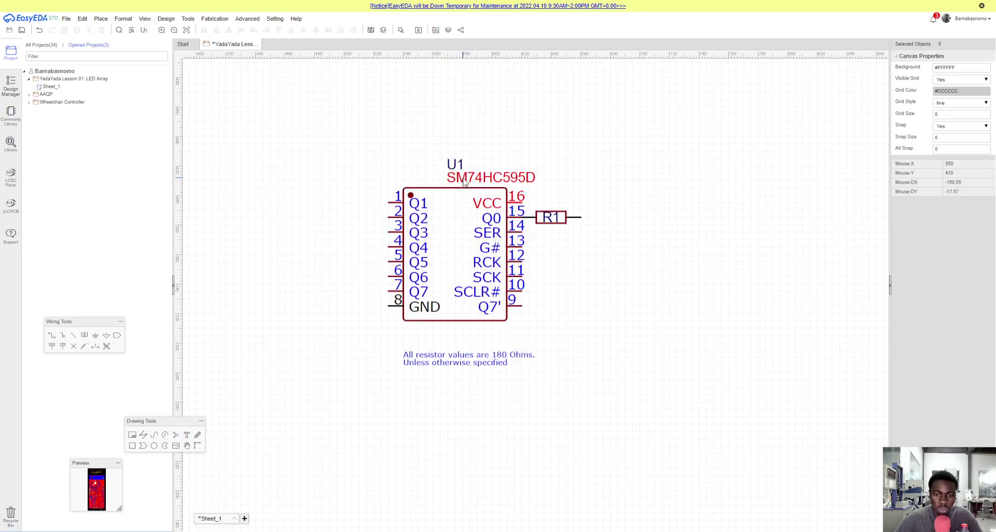
left_click(10, 144)
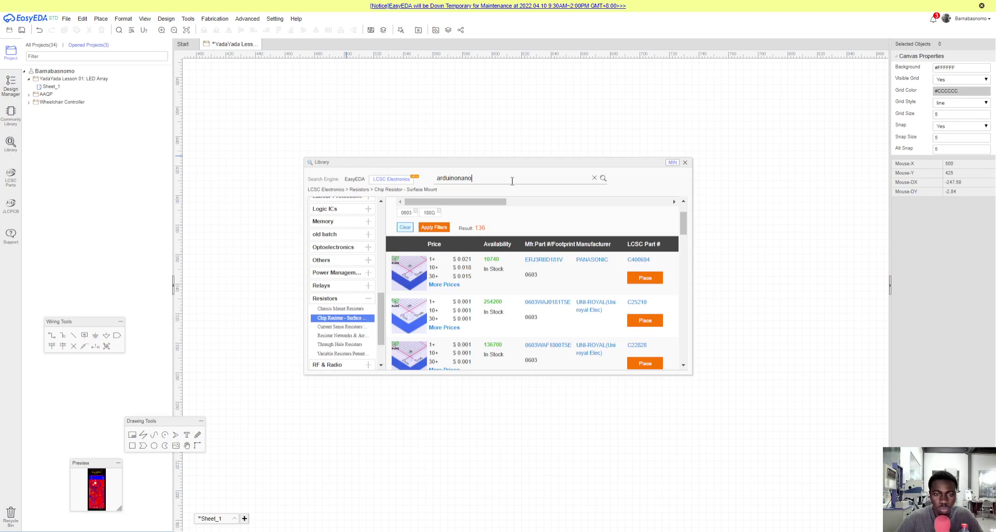
left_click(326, 299)
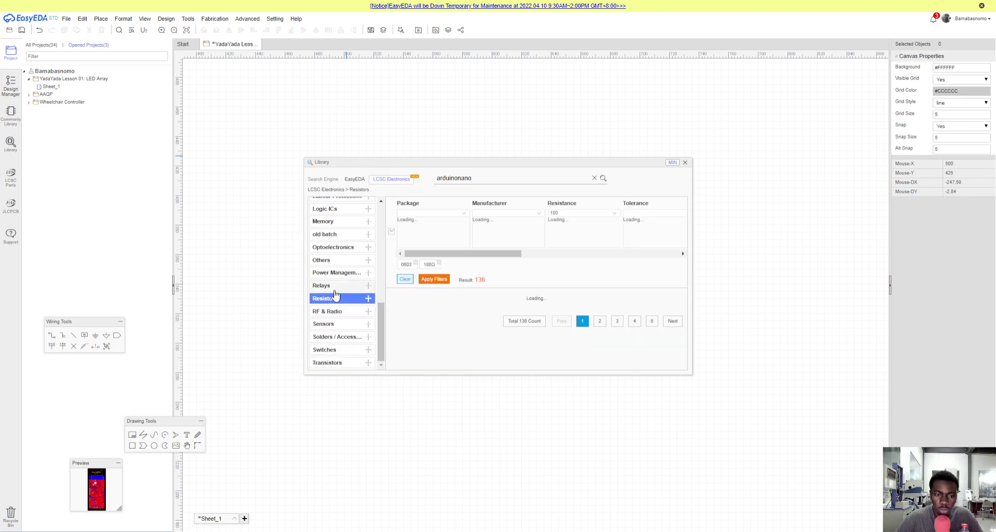
left_click(342, 248)
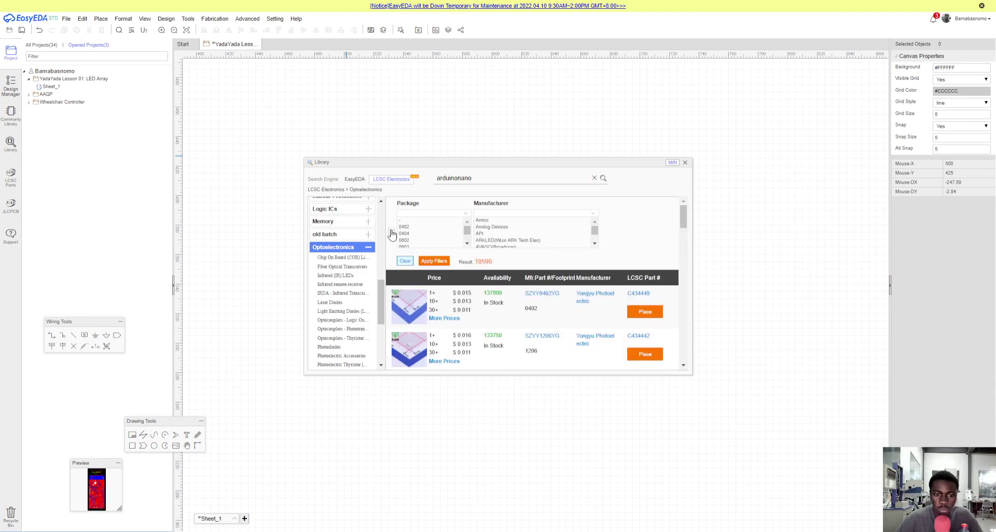
left_click(411, 247)
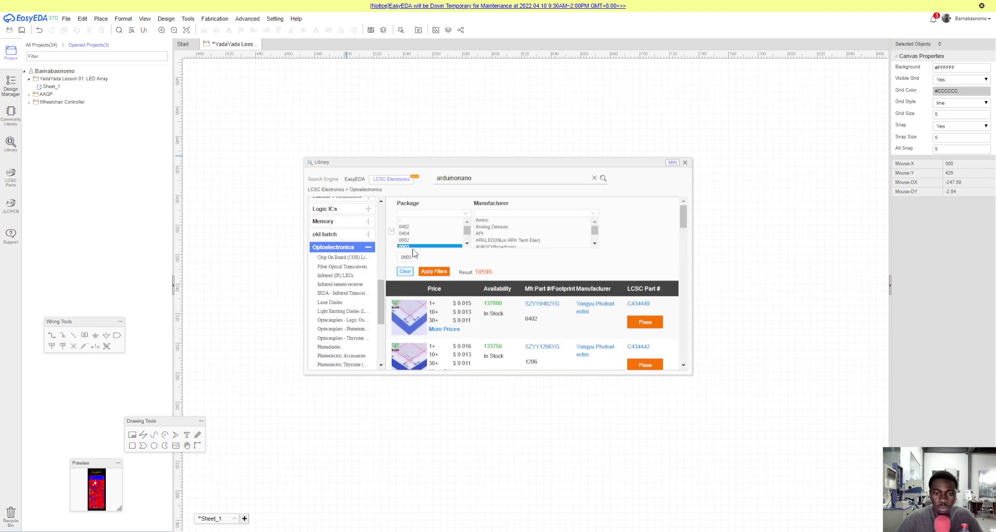
left_click(435, 272)
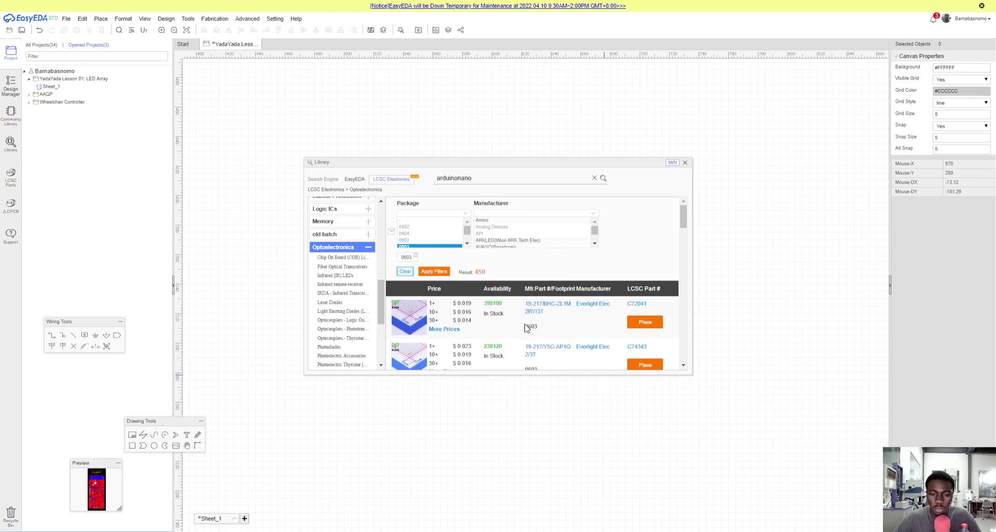
Place one horizontally flipped Everlight 0603 LED, part C72041, on the resistor's outer side and delete its part-number text
scroll(557, 329, "down", 2)
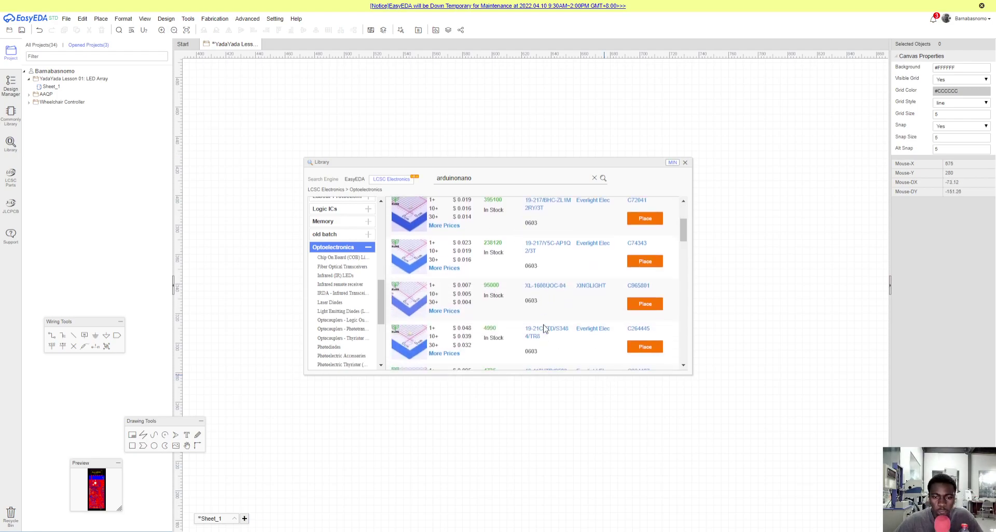
scroll(545, 329, "down", 5)
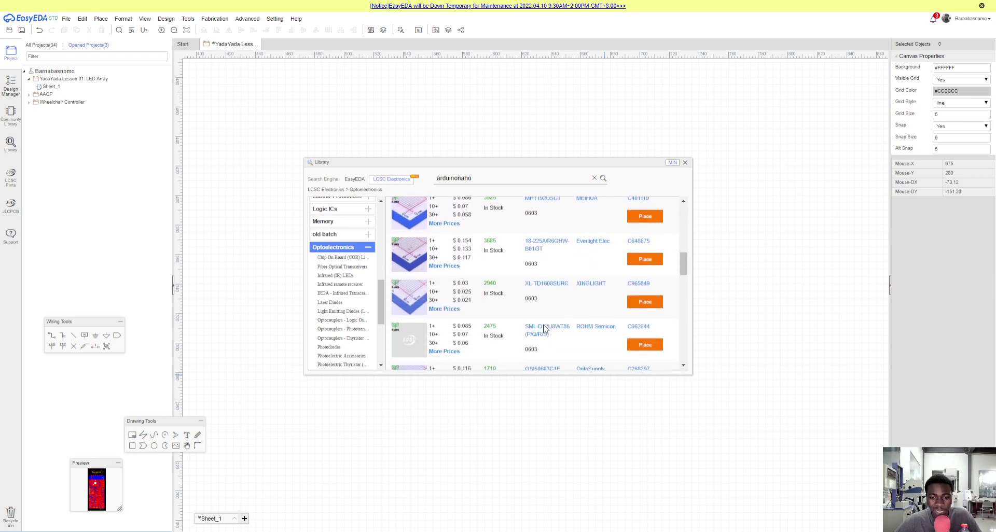
scroll(545, 329, "up", 10)
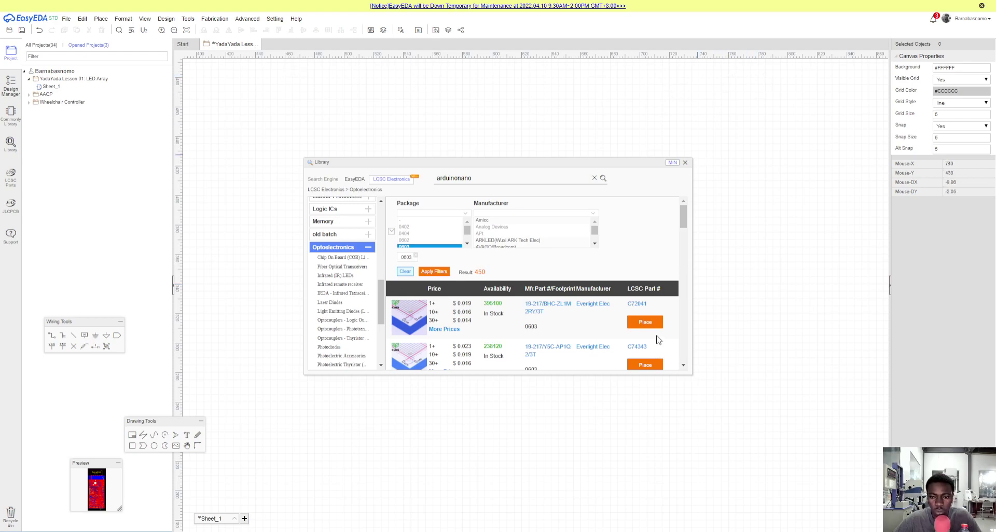
left_click(645, 324)
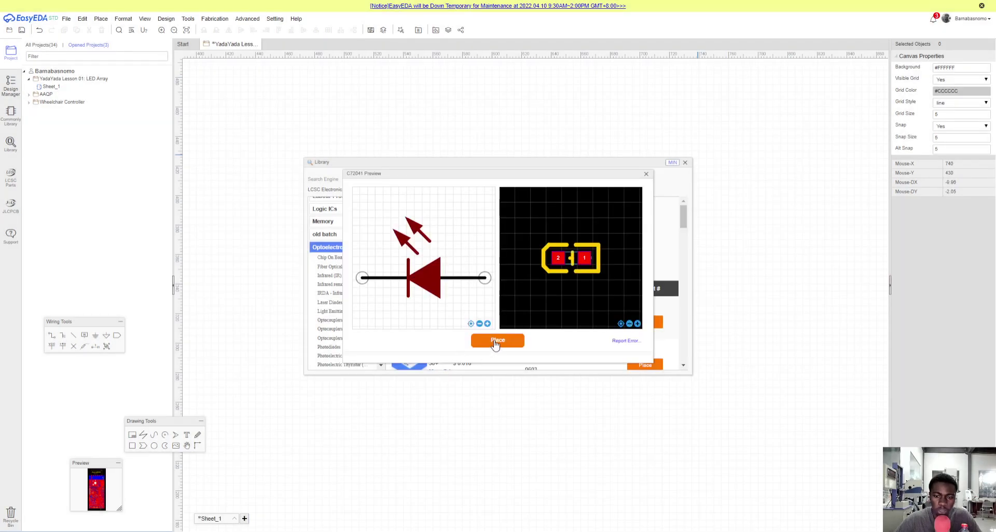
left_click(496, 343)
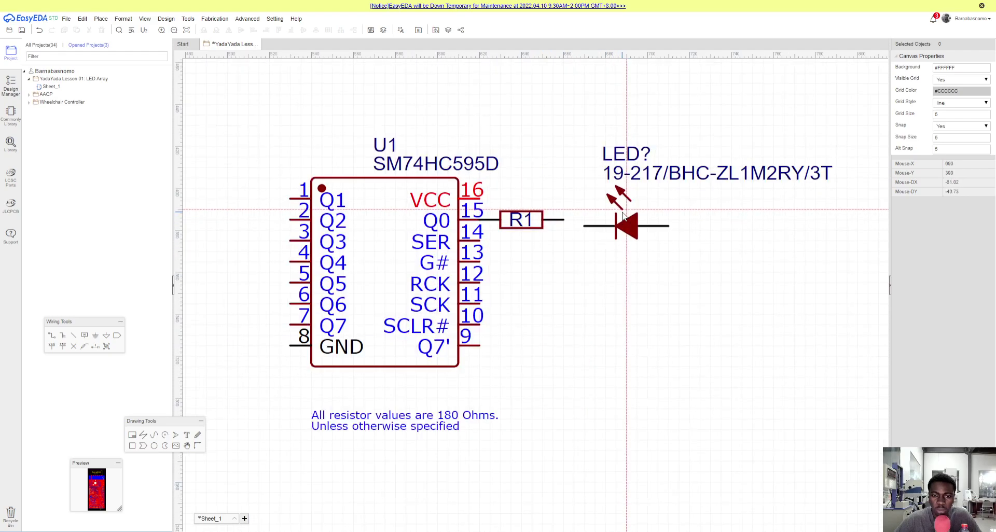
key("x")
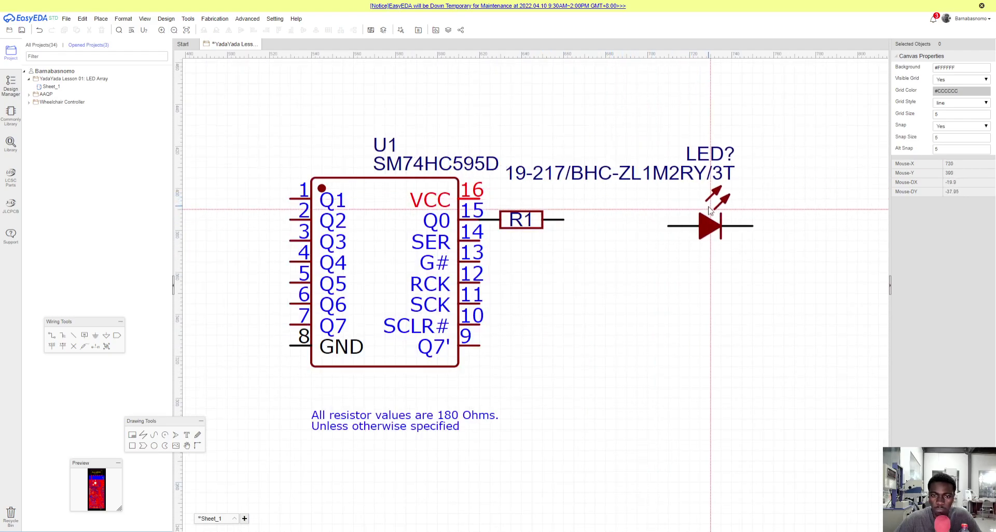
left_click(713, 207)
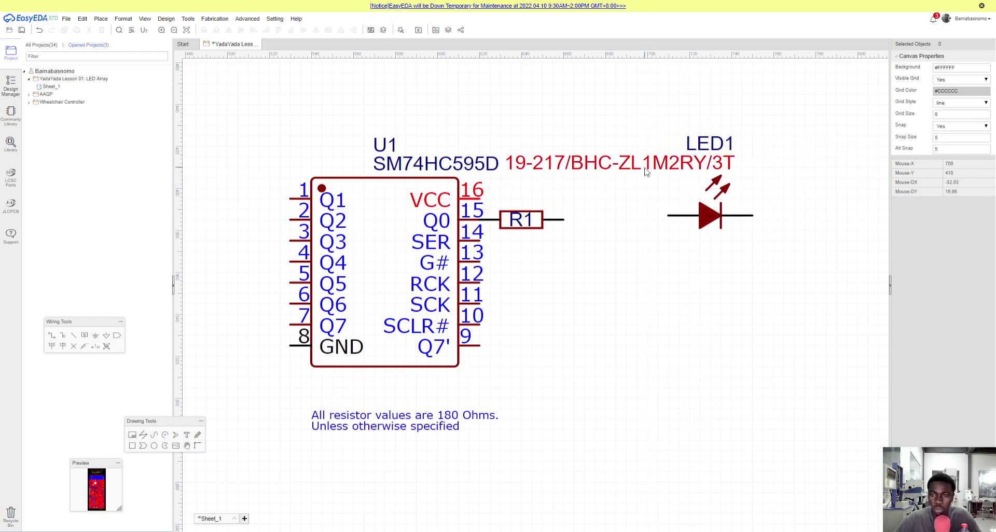
left_click(647, 171)
key("Delete")
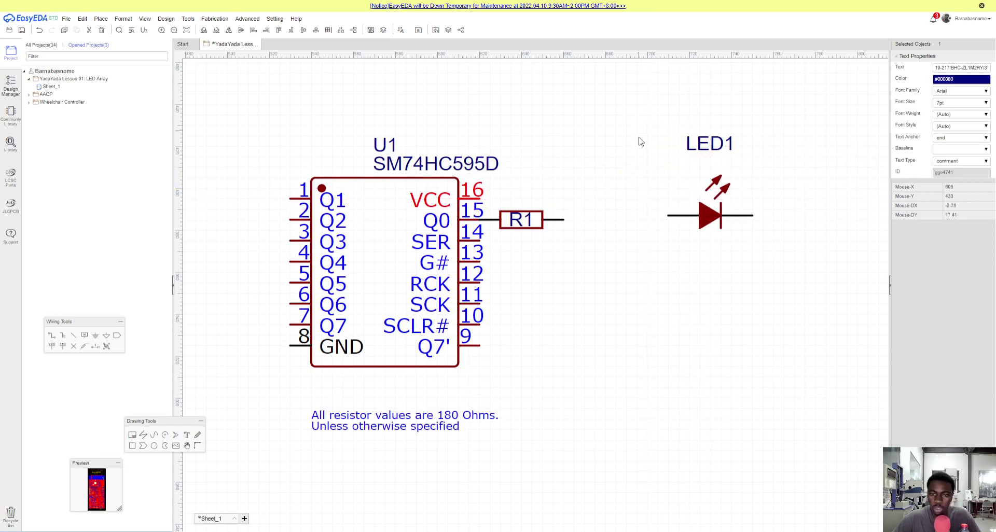
Attach the LED's anode to the free end of R1 and move its designator beside the diode, above the lead
left_click_drag(709, 224, 602, 228)
left_click_drag(603, 148, 570, 208)
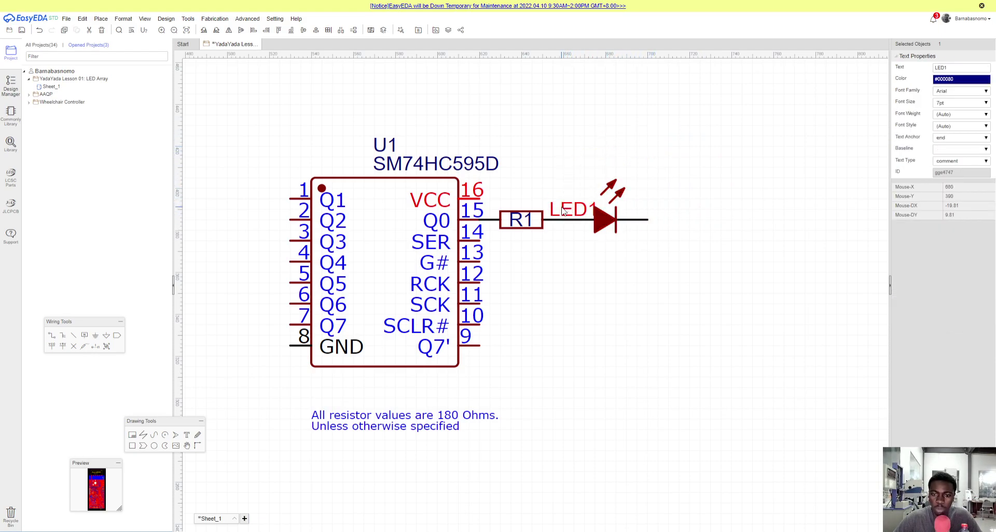
left_click(674, 220)
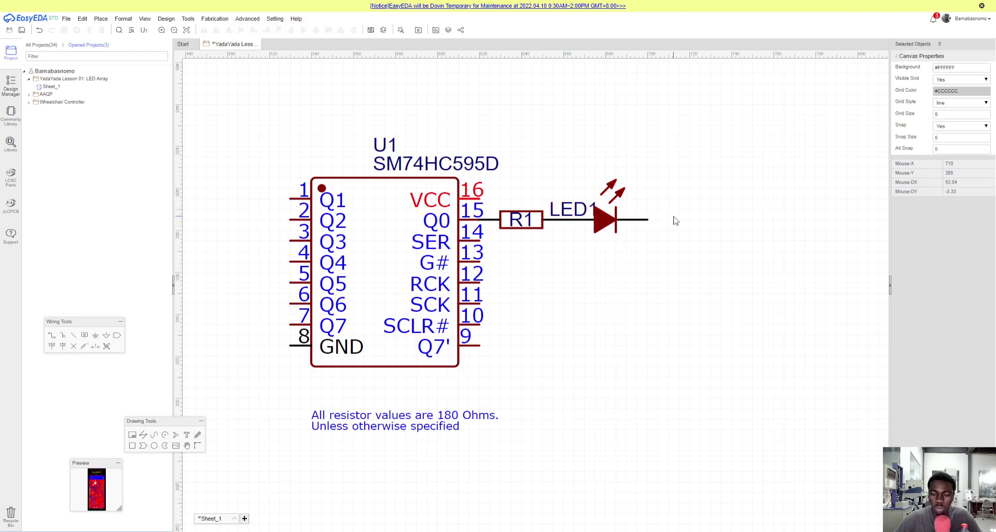
Place a rotated GND symbol on the cathode end of LED1
scroll(674, 220, "down", 3)
scroll(664, 221, "up", 2)
key("v")
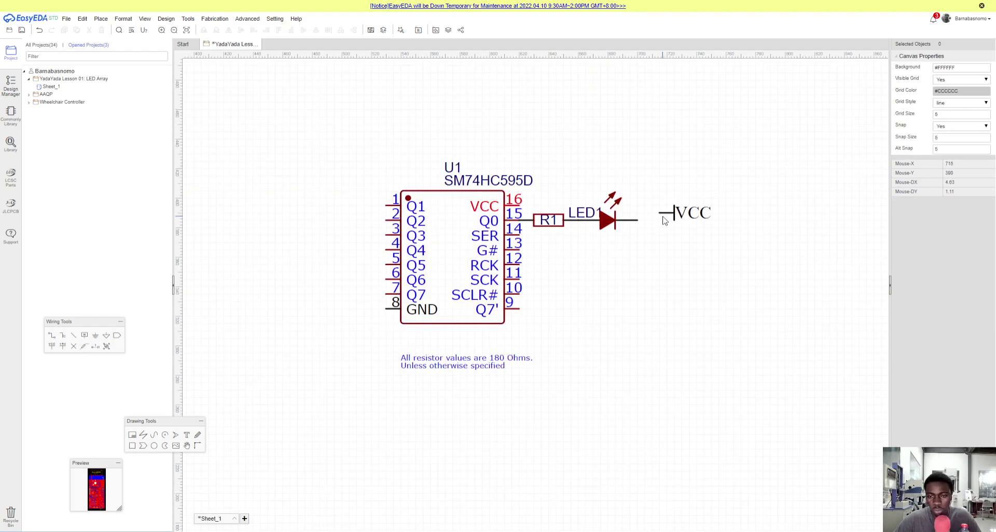
key("g")
key("space")
left_click(637, 222)
key("Escape")
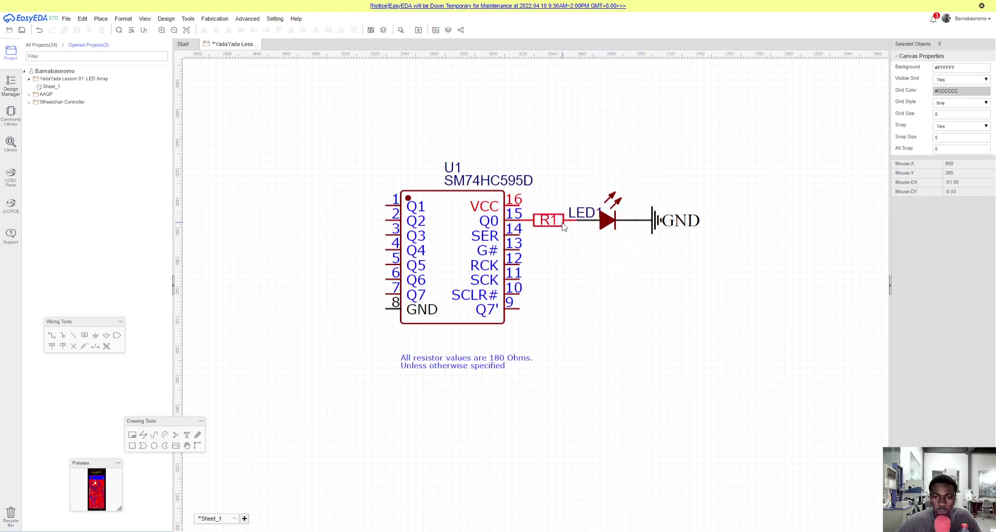
Select R1, LED1 and their GND symbol together for copying
left_click(563, 224)
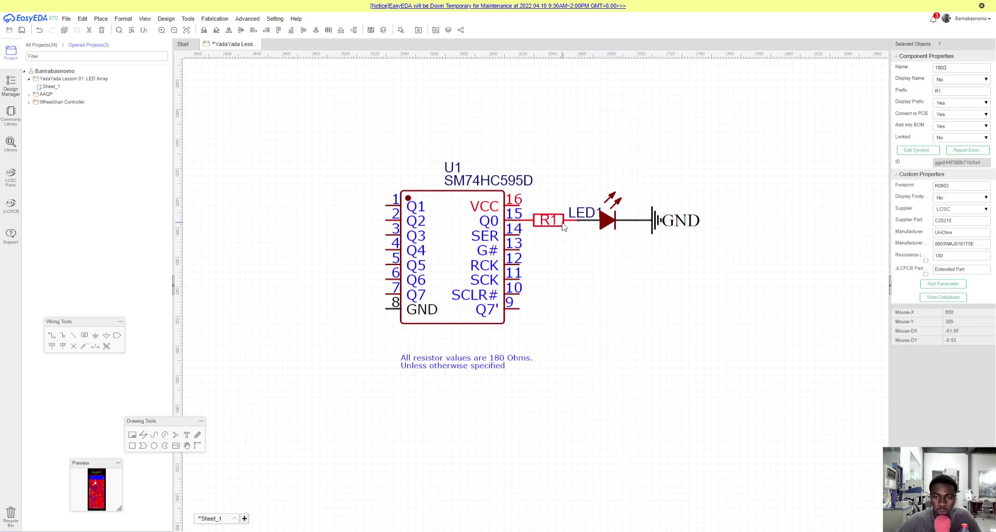
left_click(607, 221, "ctrl")
left_click(652, 222, "ctrl")
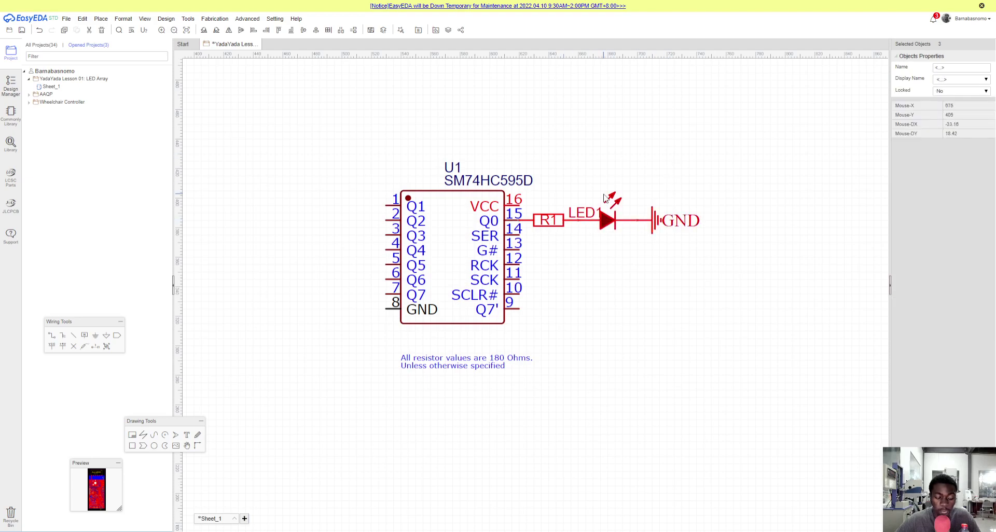
left_click(607, 161)
left_click(565, 225)
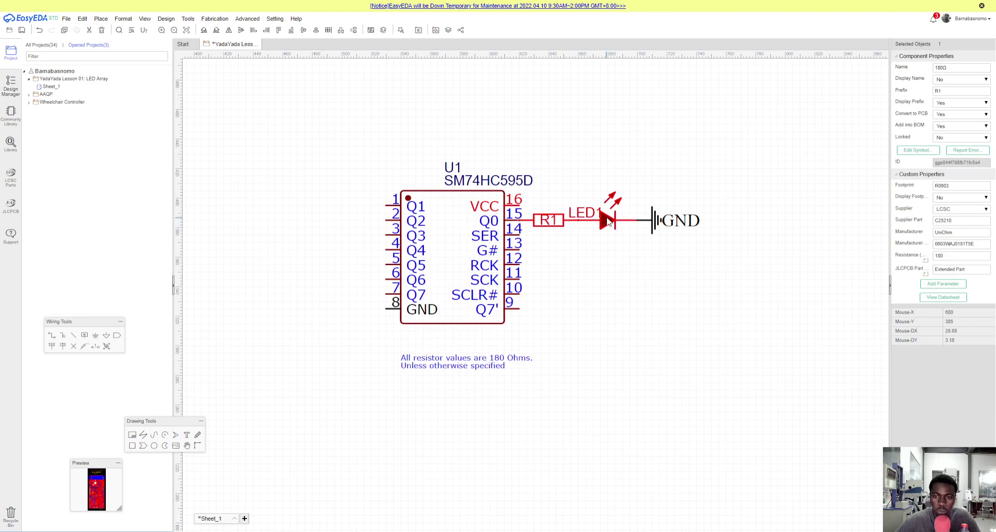
left_click(611, 222, "ctrl")
left_click(652, 224, "ctrl")
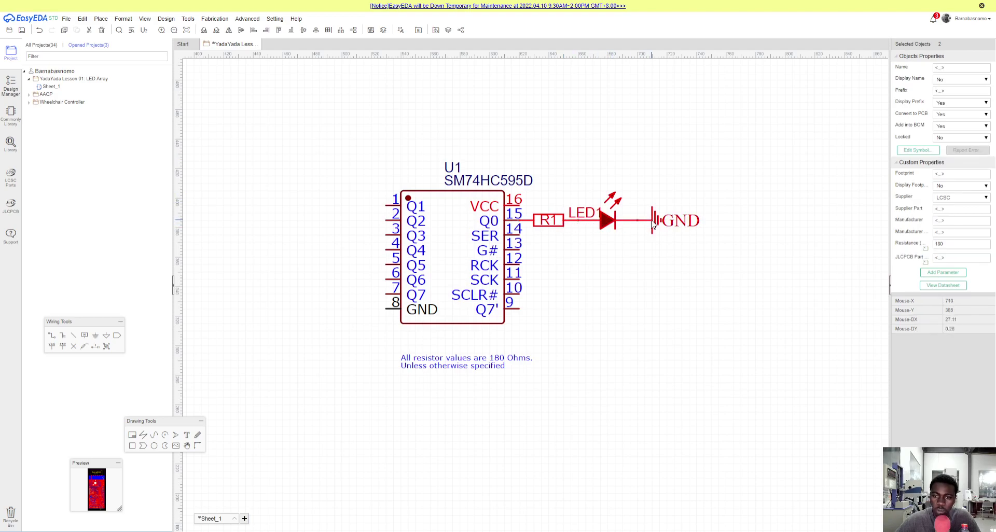
Paste a copy of the resistor, LED and GND group, flip it horizontally and attach its resistor to the Q1 pin
scroll(405, 161, "up", 3)
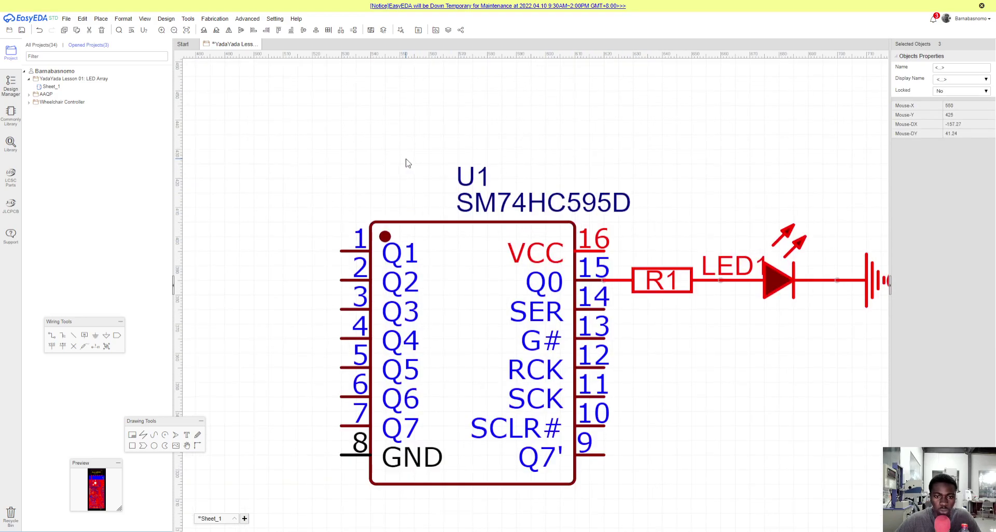
scroll(339, 160, "down", 4)
key("ctrl+v")
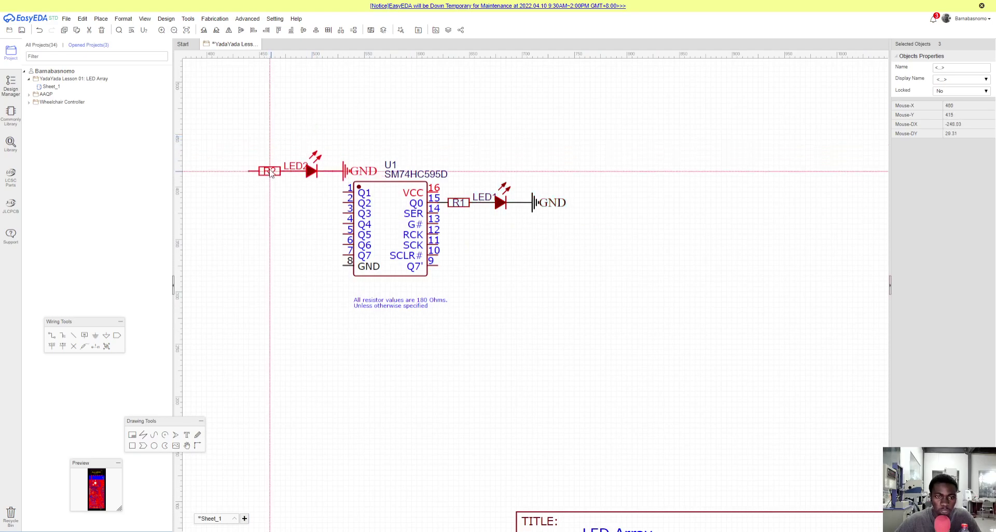
key("x")
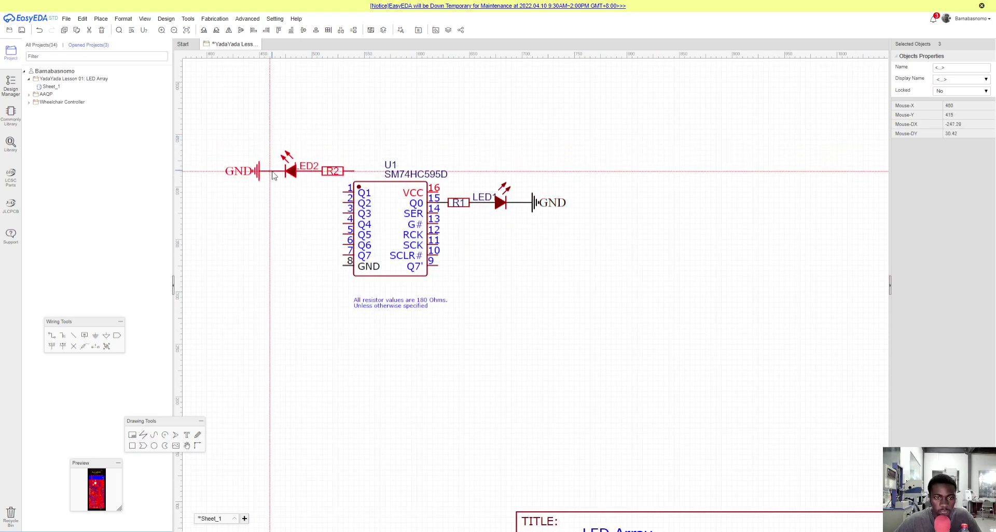
scroll(266, 190, "up", 2)
left_click(265, 193)
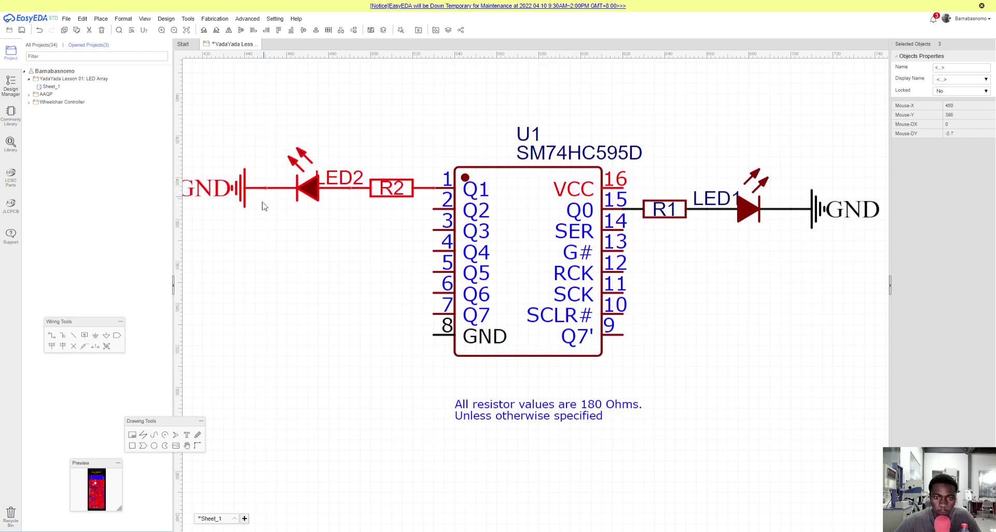
scroll(291, 223, "down", 3)
scroll(277, 218, "up", 5)
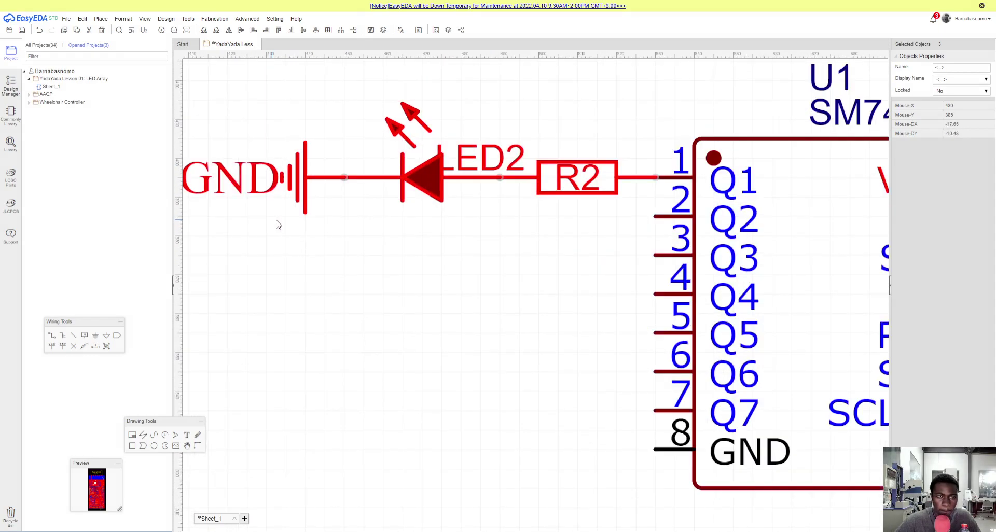
Paste two more copies of the resistor, LED and GND group, flip each horizontally and attach them to U1's Q2 and Q3 pins
key("ctrl+v")
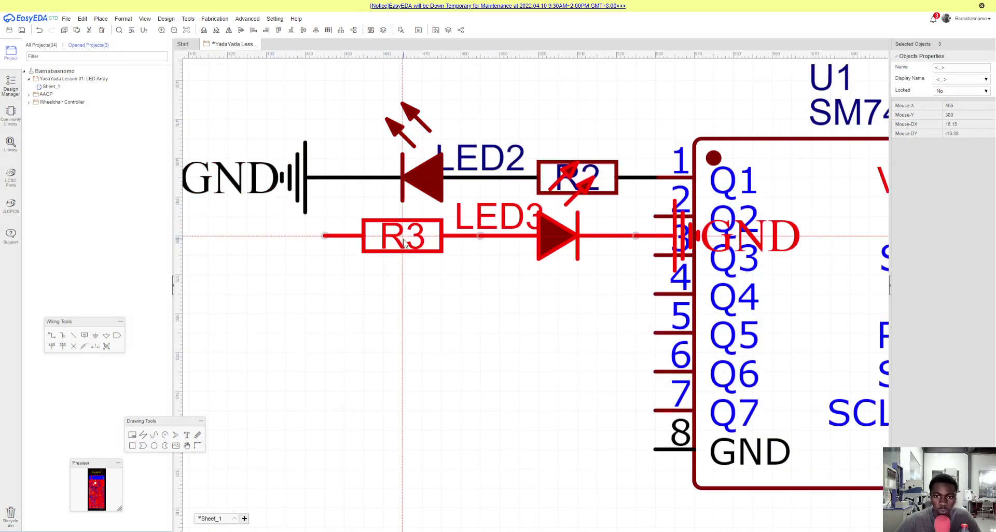
key("x")
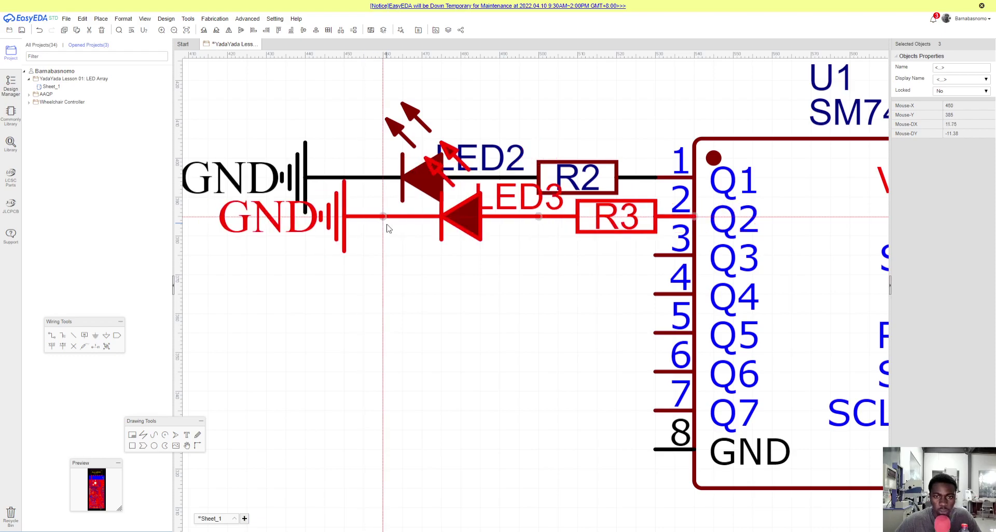
left_click(351, 227)
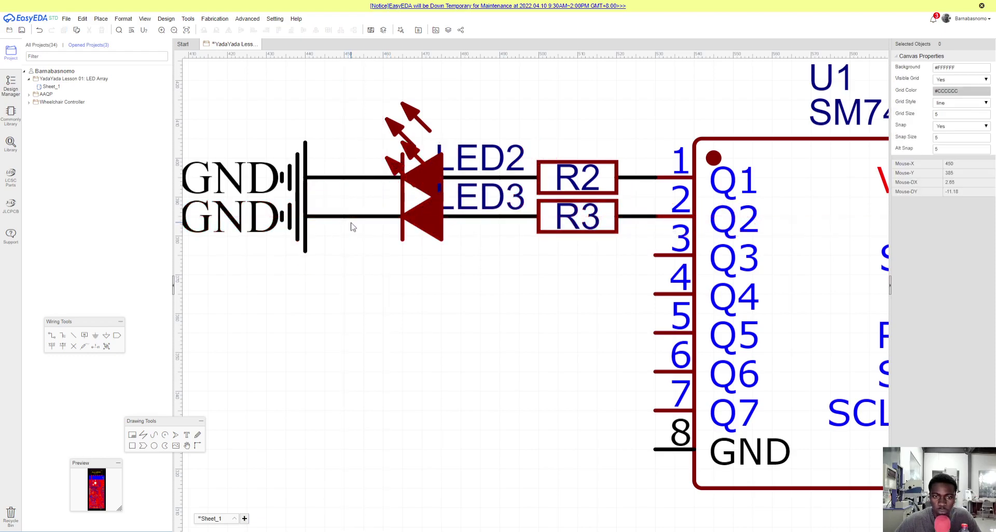
key("ctrl+v")
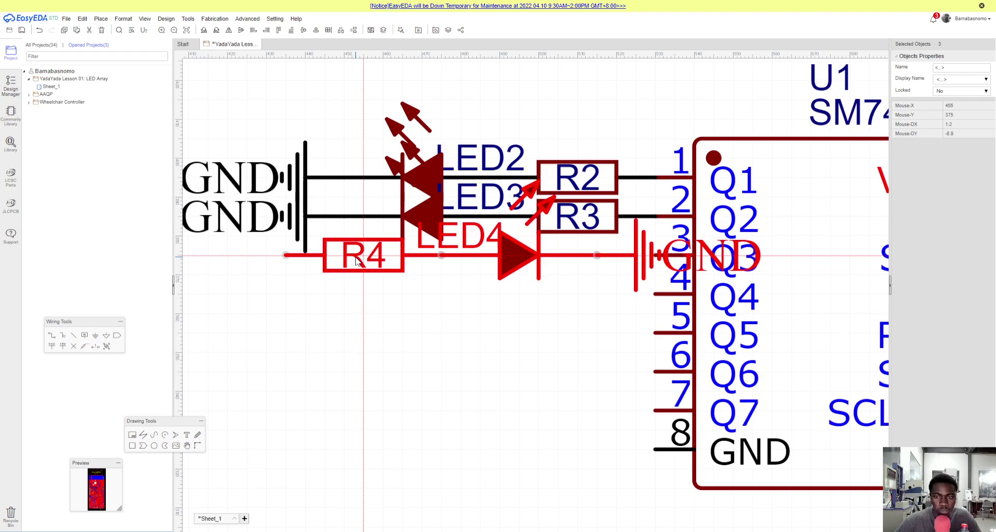
key("x")
left_click(338, 258)
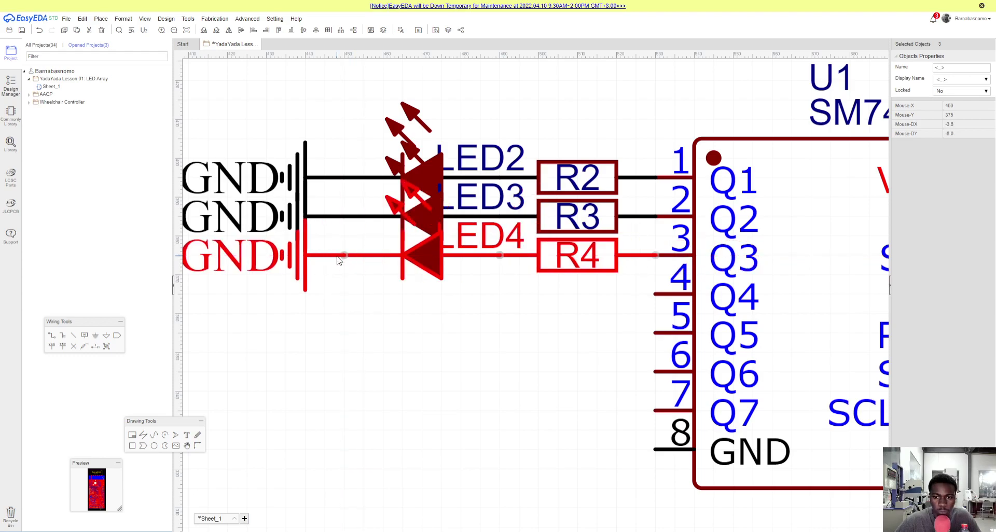
Paste horizontally flipped copies of the resistor, LED and GND group onto U1's Q4 and Q5 pins
key("ctrl+v")
key("x")
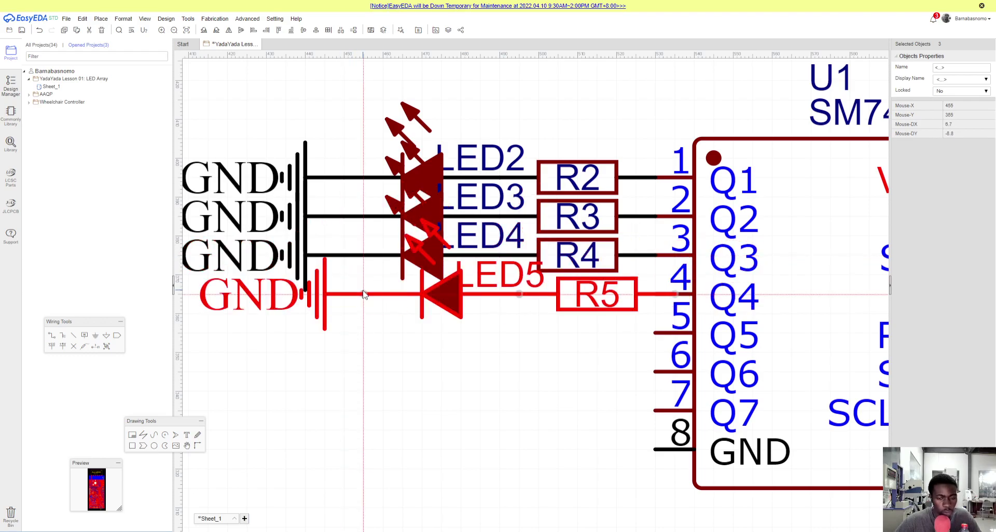
left_click(332, 293)
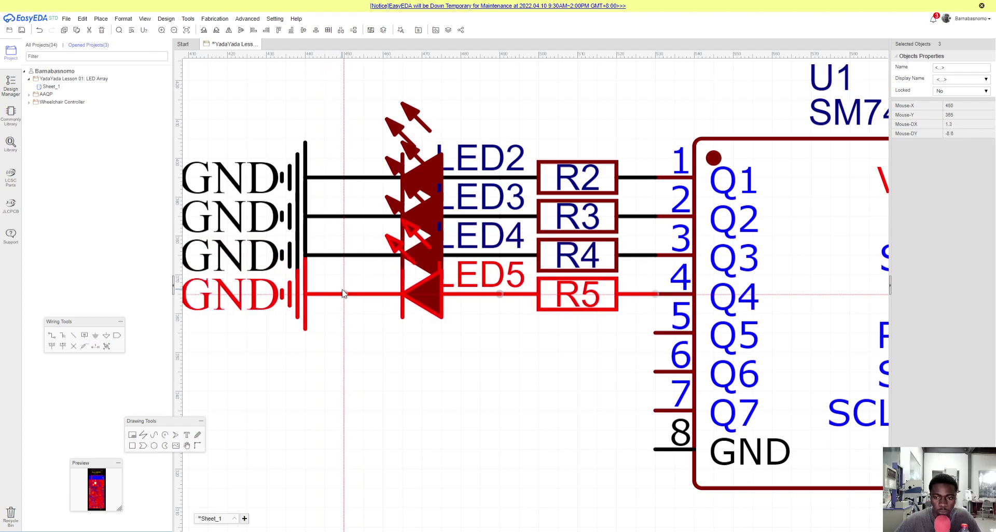
scroll(342, 298, "down", 4)
scroll(350, 305, "up", 1)
key("ctrl+v")
key("x")
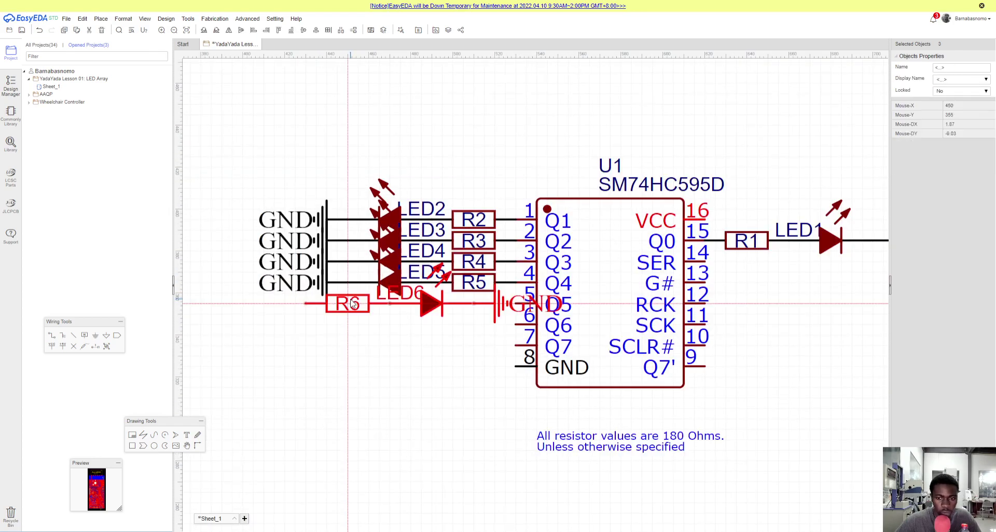
key("x")
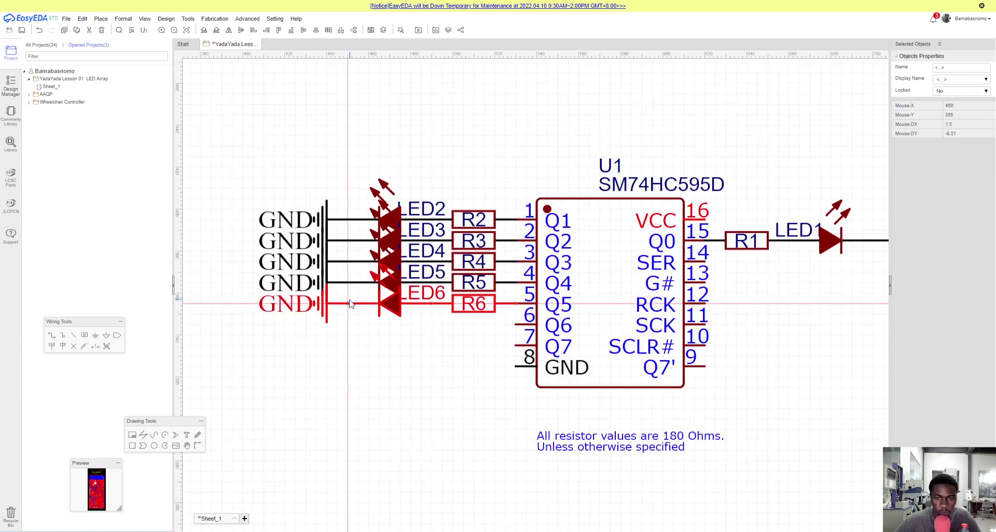
left_click(351, 305)
Add horizontally flipped copies of the resistor, LED and GND group to the remaining Q6 and Q7 pins of U1
key("ctrl+v")
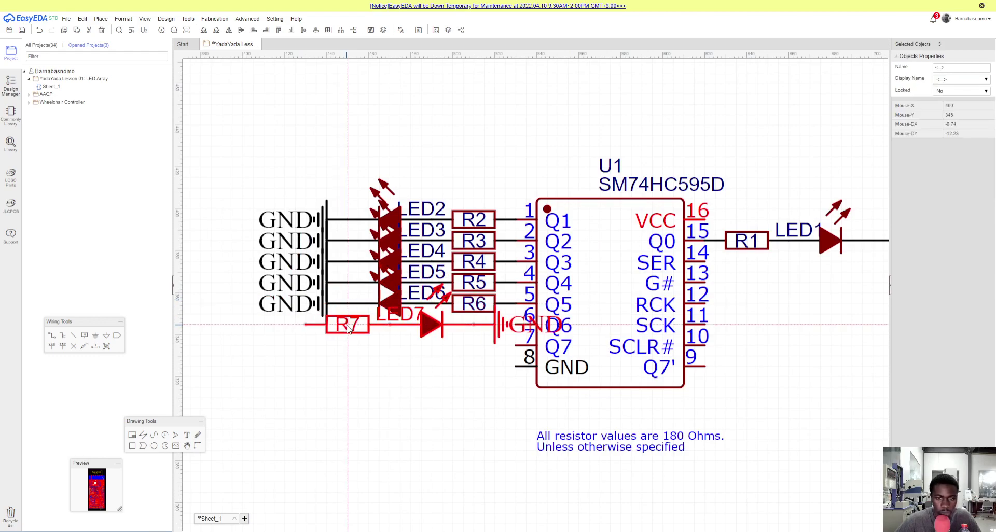
key("x")
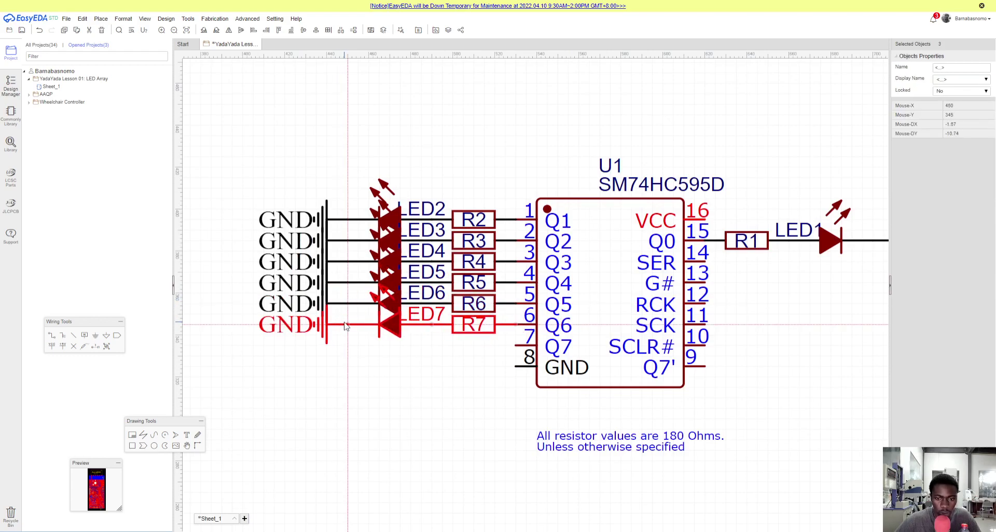
left_click(346, 326)
key("ctrl+v")
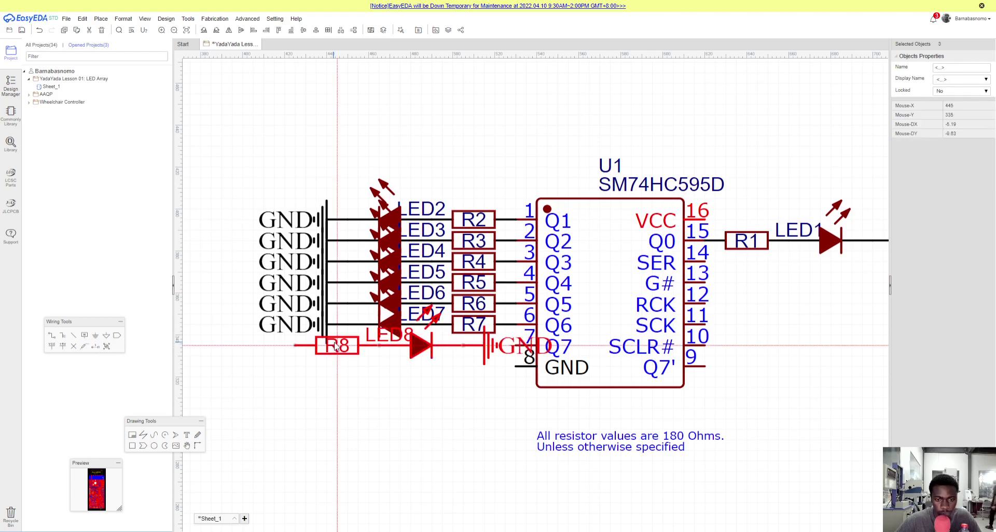
key("x")
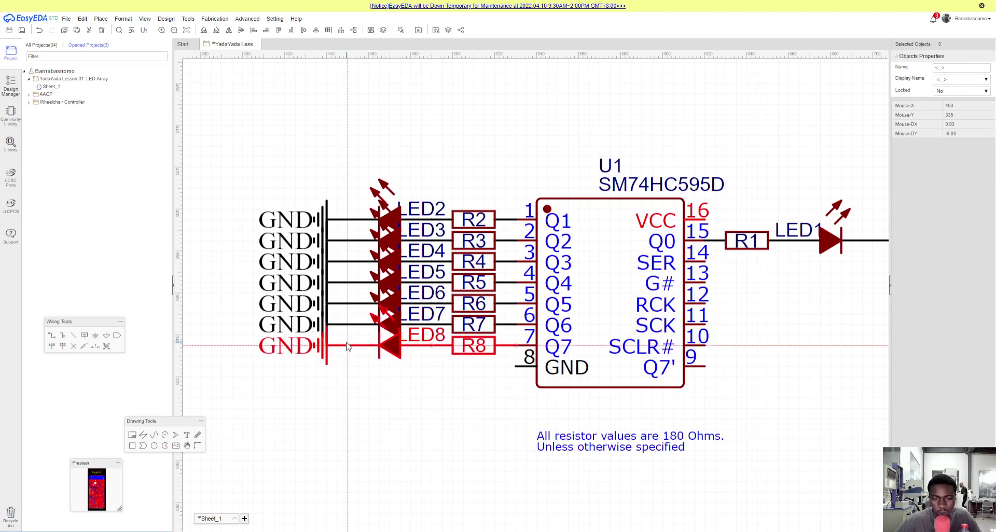
left_click(346, 346)
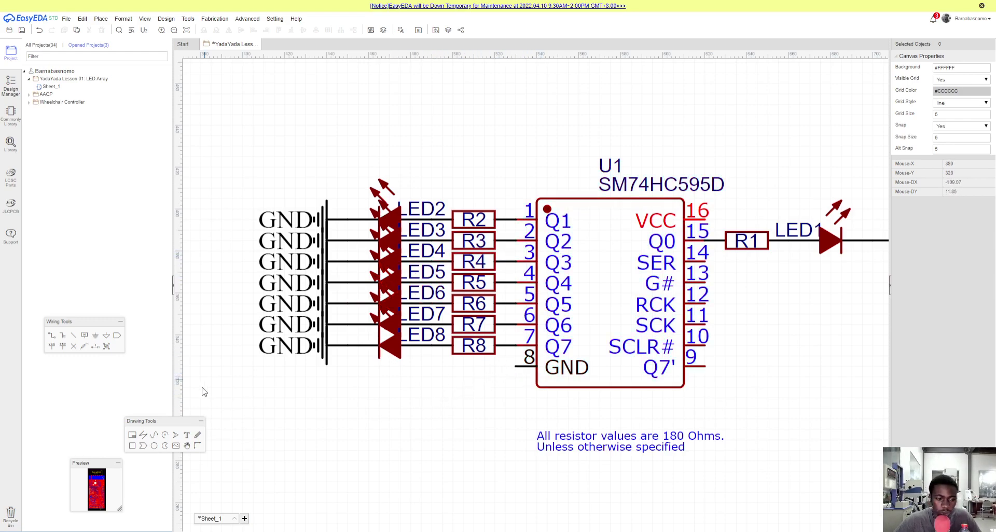
Place a downward-facing GND symbol on the GND pin (pin 8) of U1
left_click(96, 338)
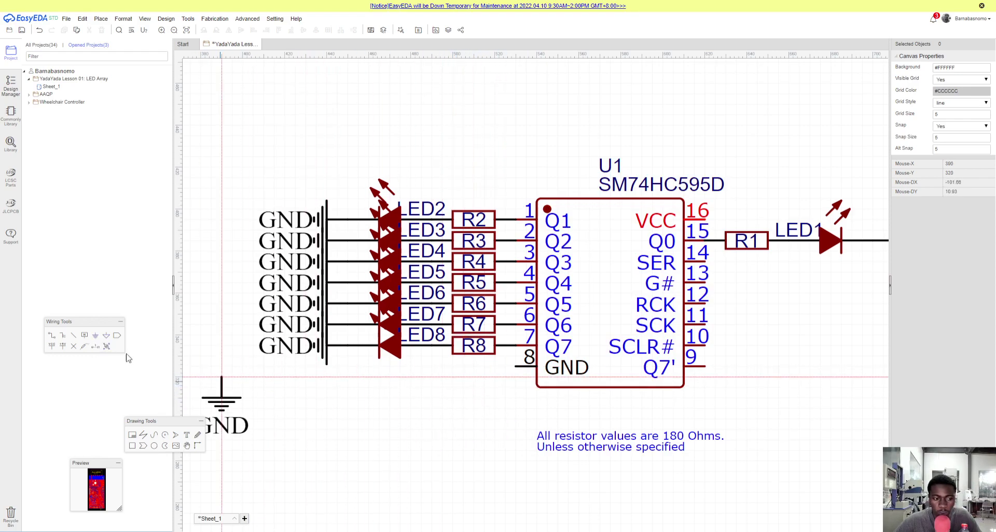
key("space")
key("space")
key("space")
key("space")
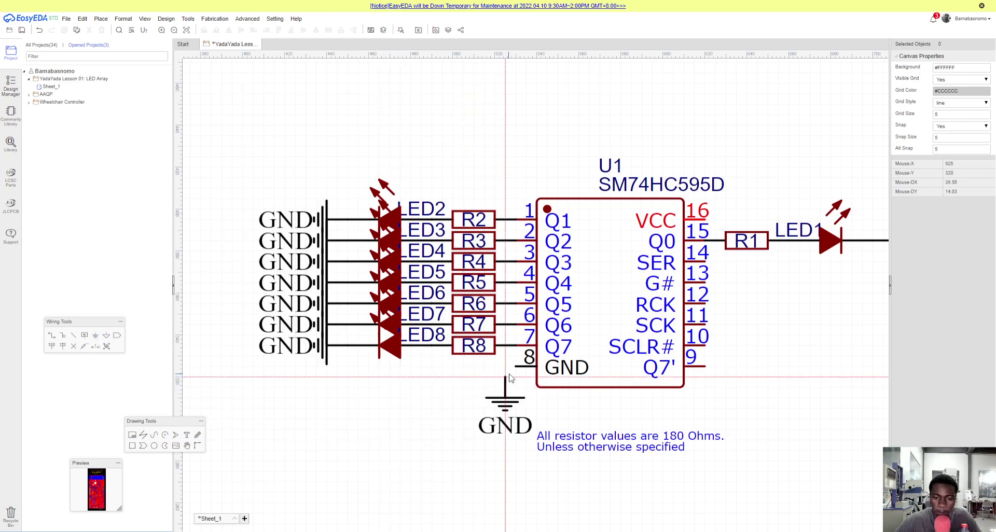
left_click(517, 369)
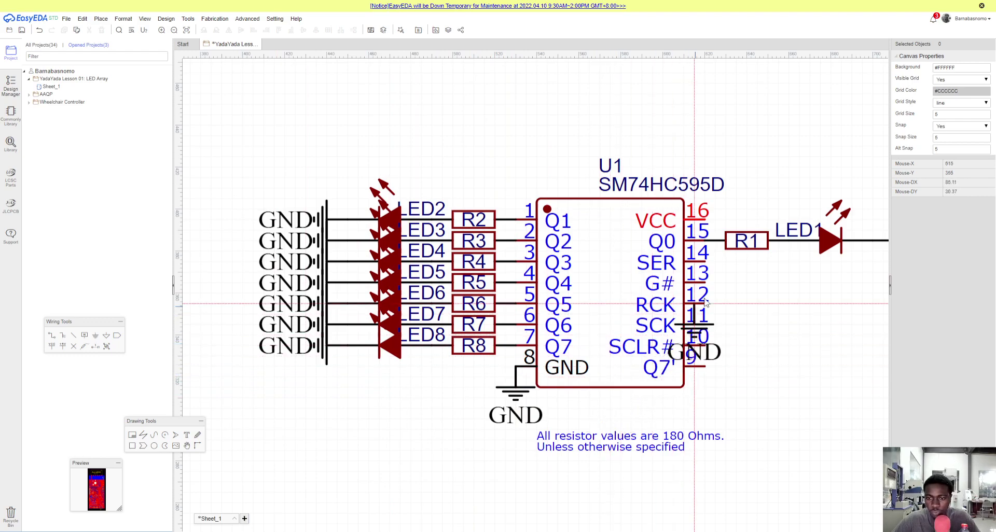
Place GND symbols on GND pins 29 and 4 of the Arduino Nano header, each rotated to face outward
scroll(736, 283, "down", 5)
scroll(736, 207, "up", 5)
key("space")
left_click(541, 242)
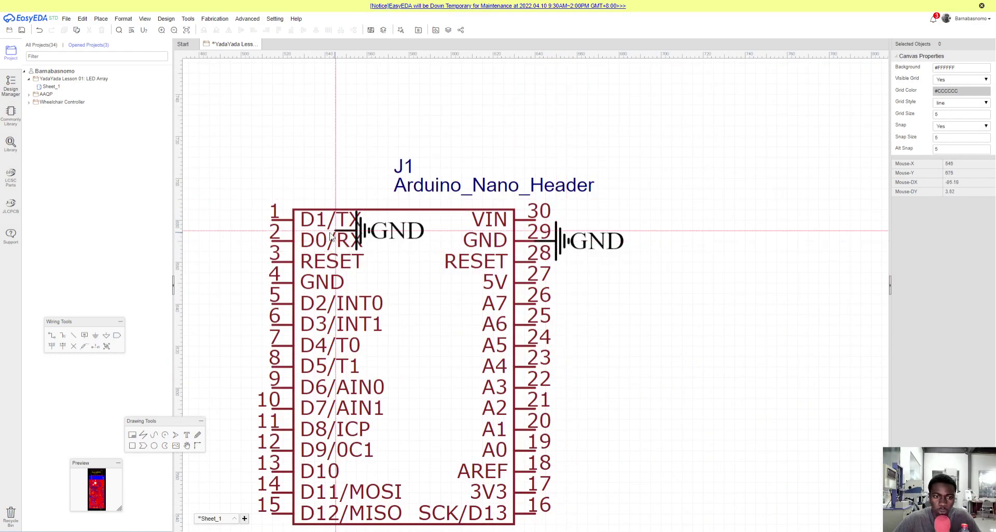
key("space")
key("space")
left_click(271, 282)
key("Escape")
scroll(627, 297, "down", 4)
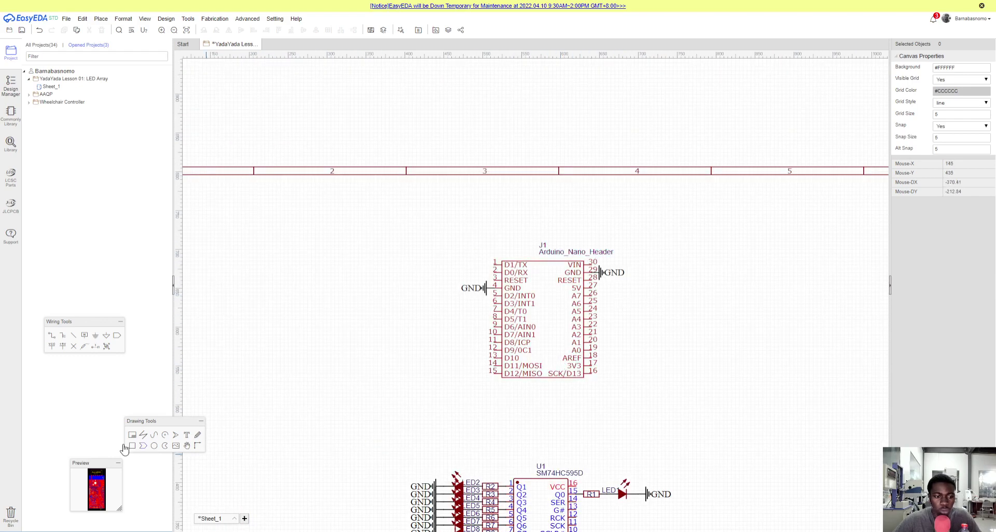
Place a VCC symbol on the 5V pin (pin 27) of the Arduino Nano header
left_click(53, 347)
scroll(579, 288, "up", 5)
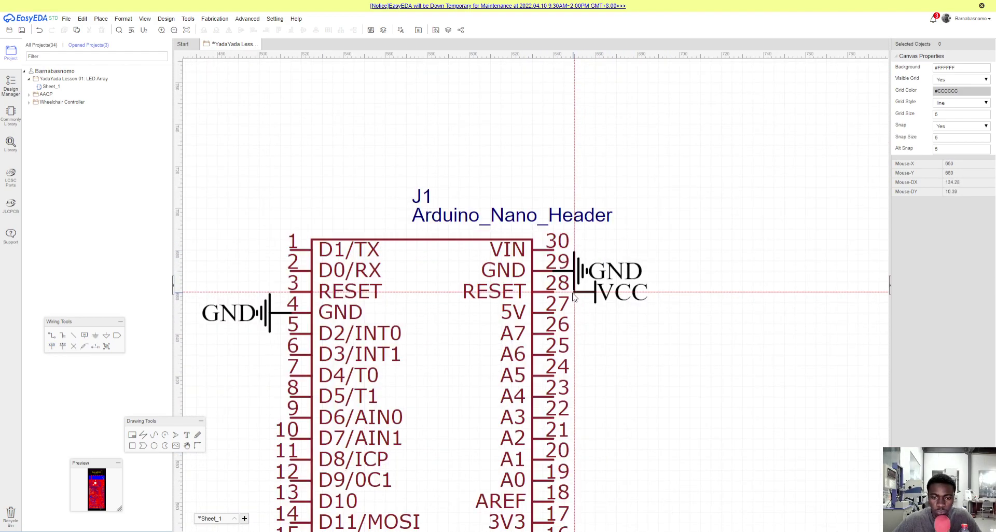
left_click(555, 314)
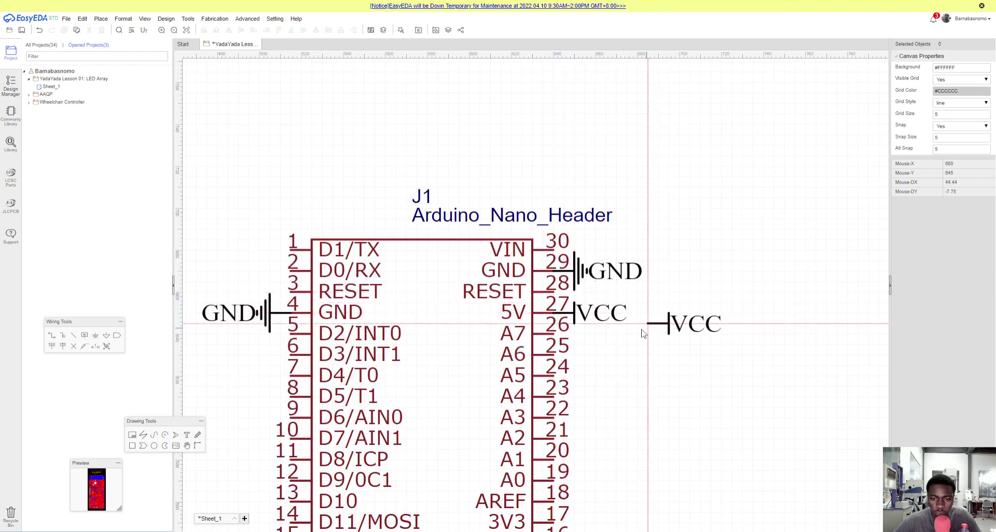
Place a VCC symbol on the VCC pin (pin 16) of U1 and end the placement
scroll(576, 337, "down", 5)
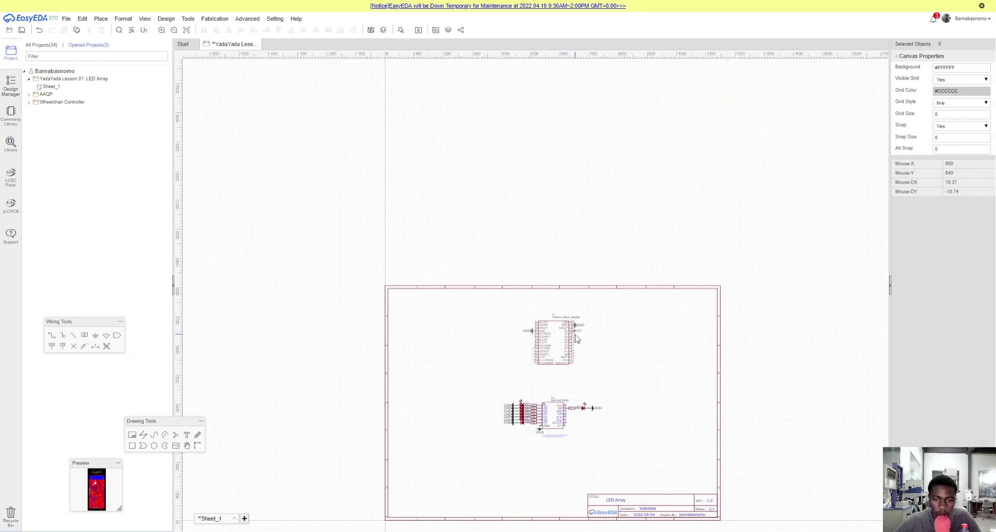
scroll(577, 363, "up", 1)
scroll(580, 478, "up", 4)
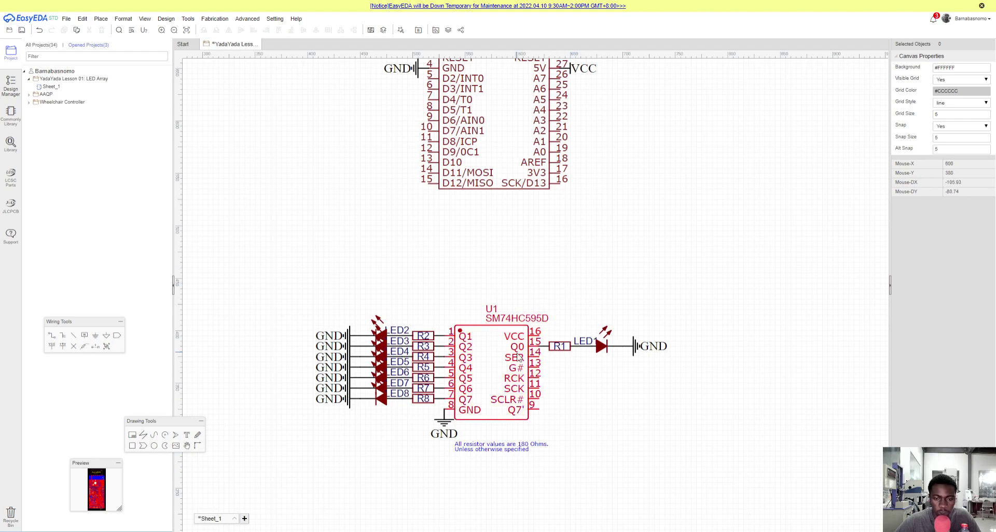
key("ctrl+q")
scroll(544, 335, "up", 6)
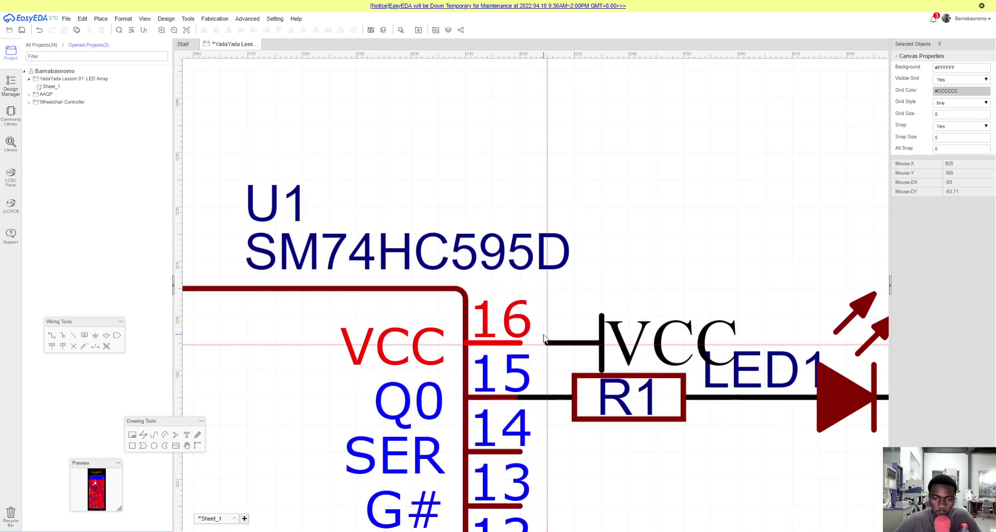
left_click(526, 343)
scroll(526, 343, "down", 10)
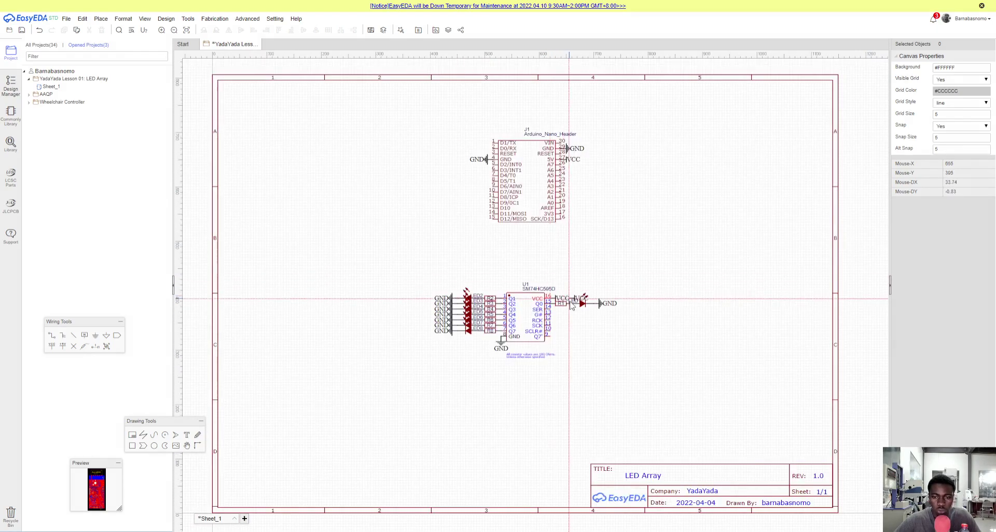
key("Escape")
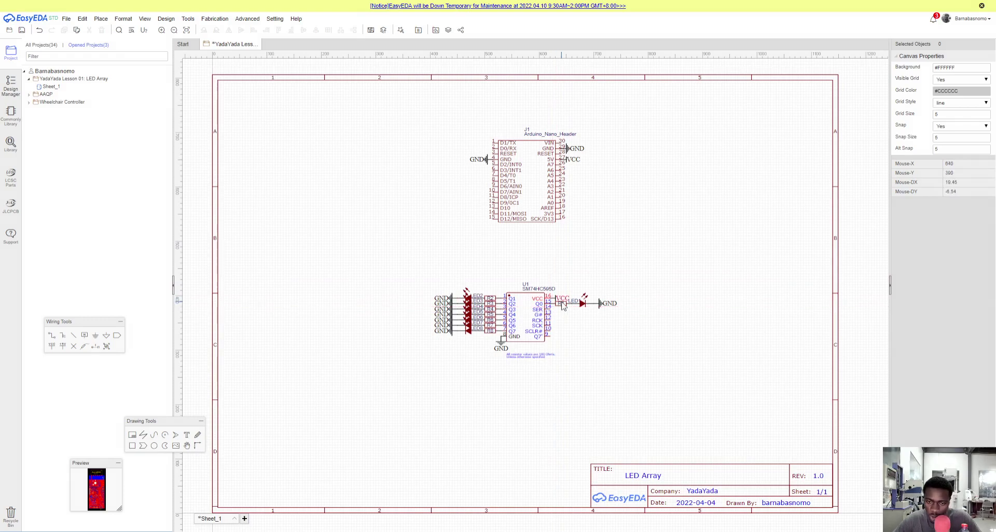
Switch to the browser and read the translated SM74HC595D datasheet's introduction, footprint, pin function definitions and functional truth table
scroll(554, 317, "up", 2)
scroll(555, 321, "up", 4)
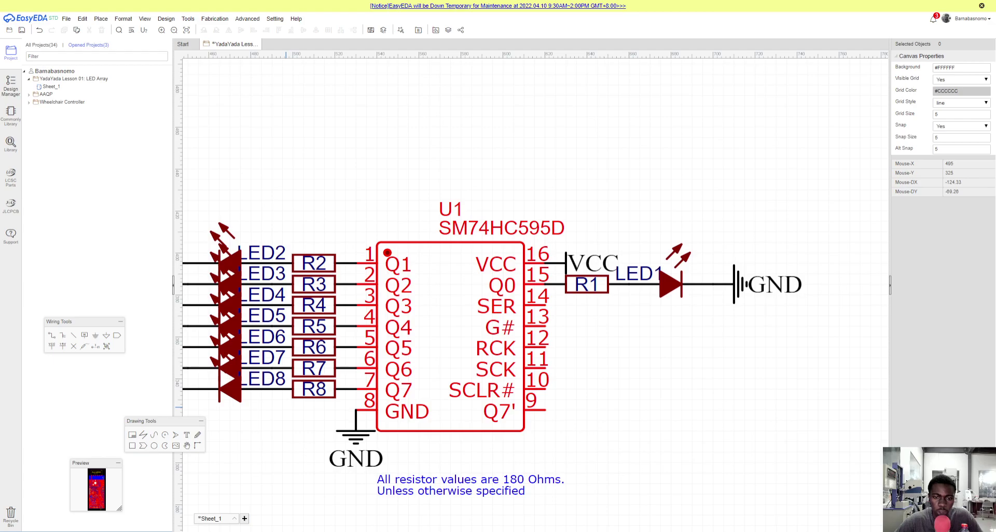
key("alt+Tab")
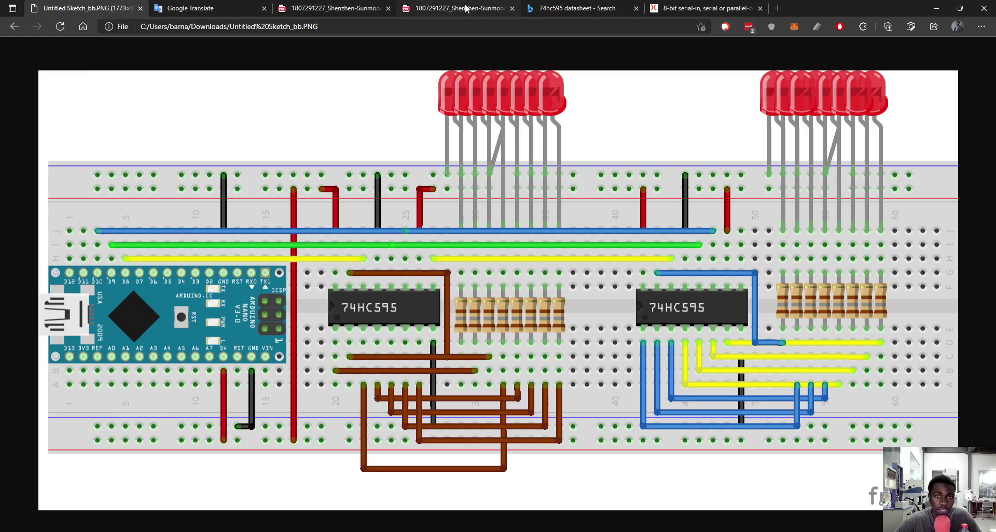
left_click(334, 10)
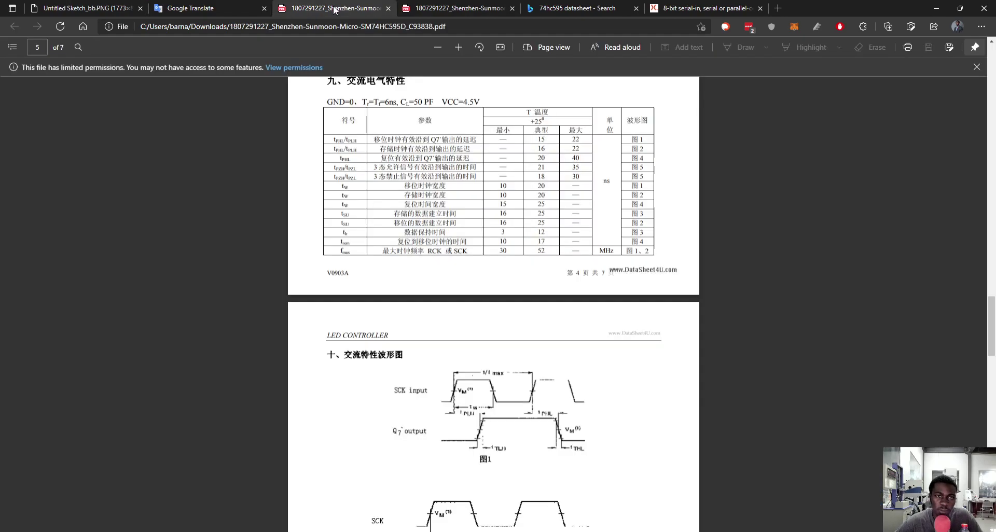
scroll(405, 246, "up", 20)
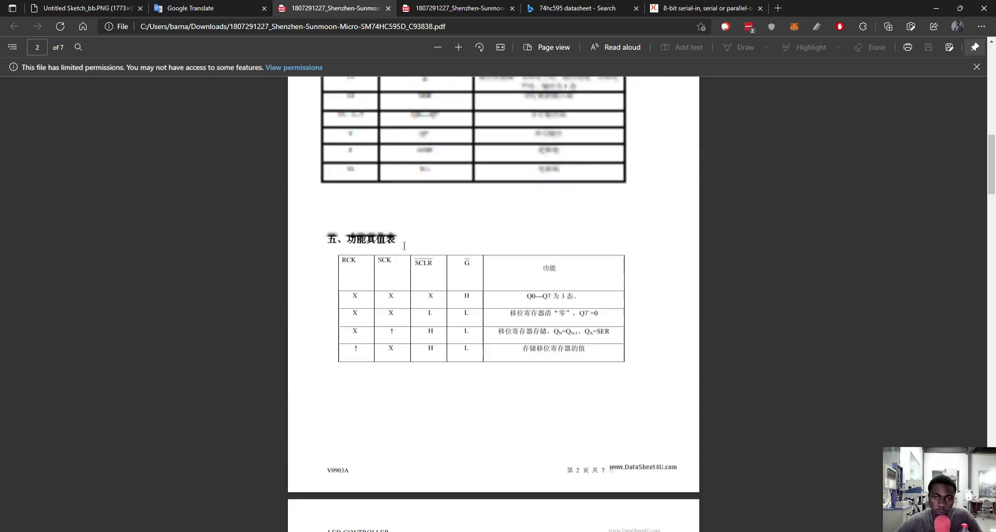
scroll(513, 230, "down", 4)
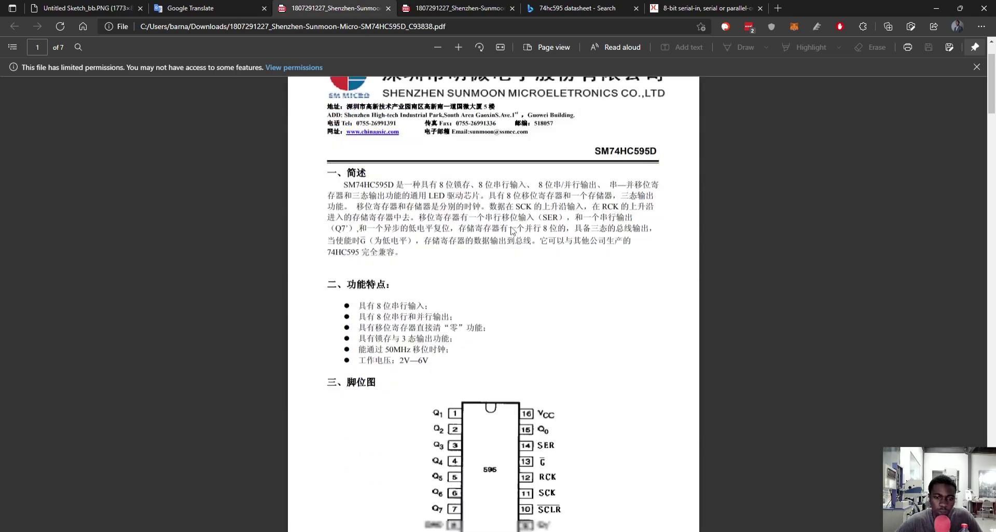
scroll(512, 231, "up", 4)
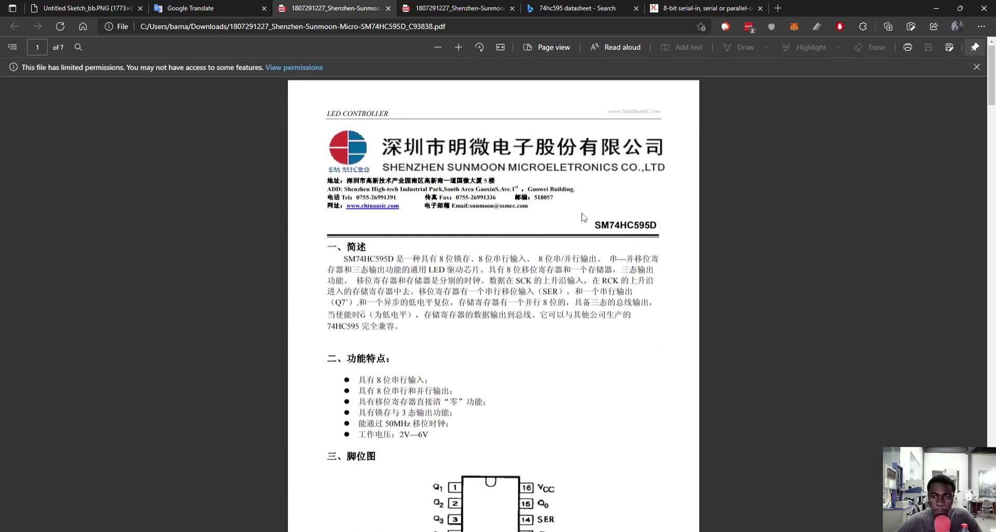
left_click(450, 10)
scroll(447, 184, "up", 3)
scroll(448, 184, "up", 8)
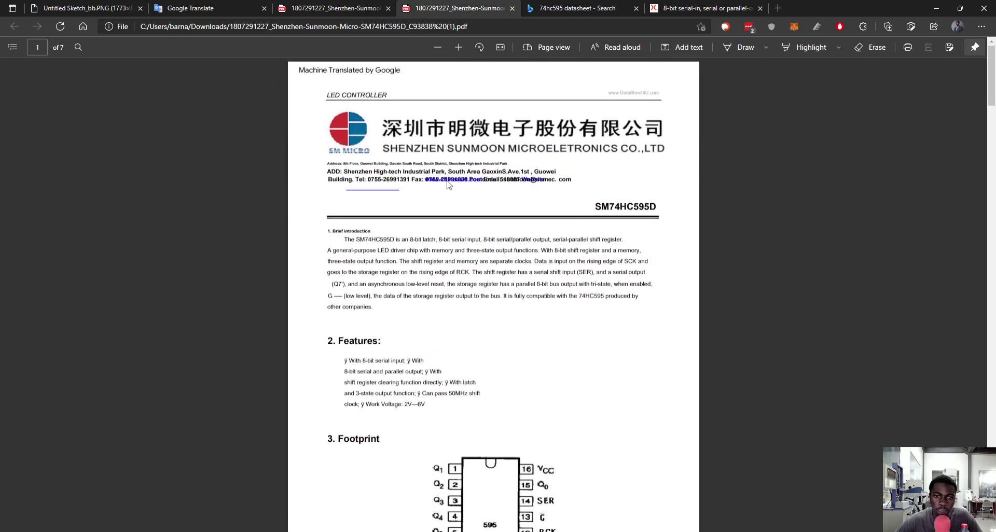
left_click_drag(397, 239, 562, 241)
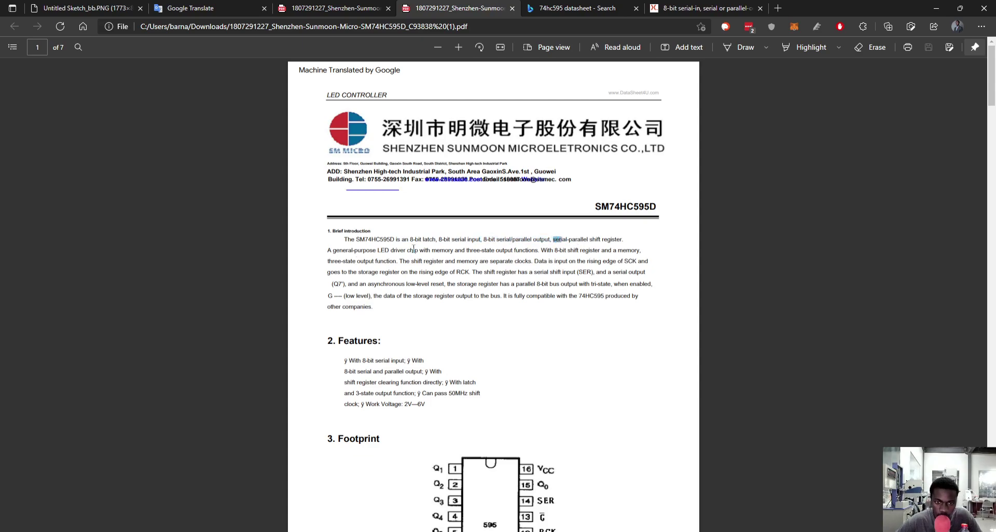
left_click_drag(327, 250, 527, 253)
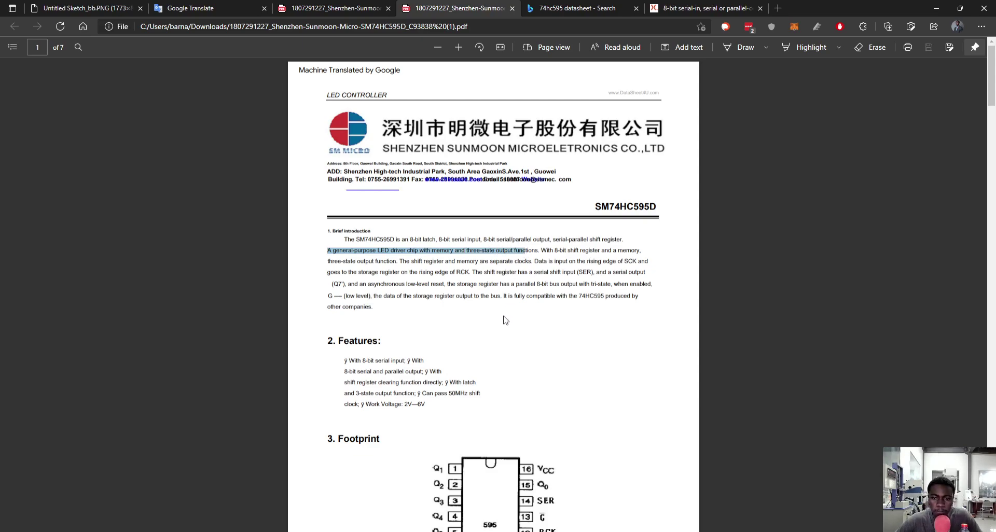
scroll(506, 320, "down", 5)
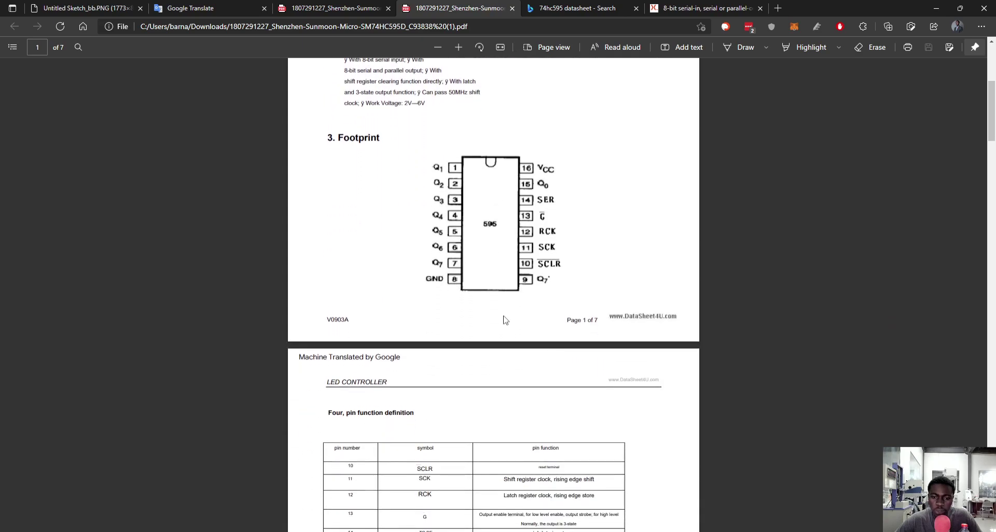
scroll(530, 296, "down", 4)
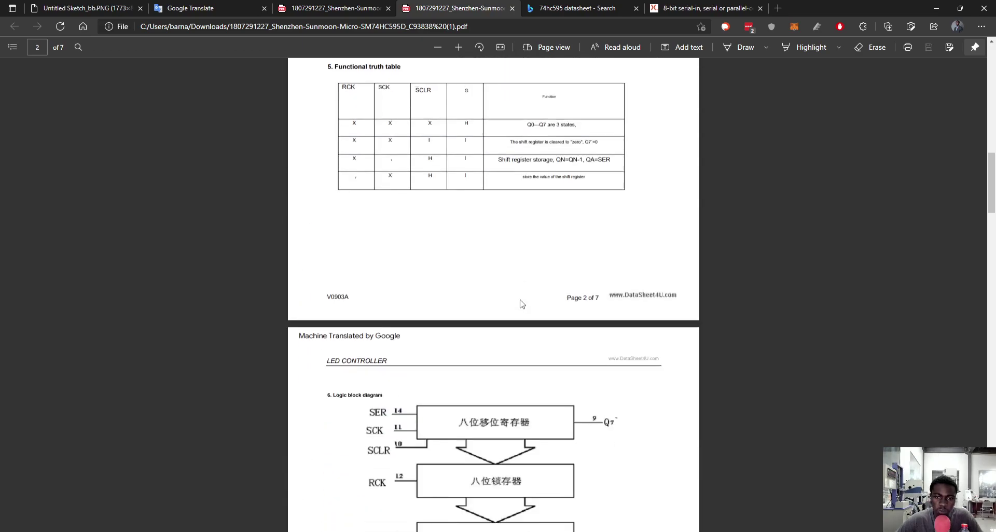
Examine the Nexperia 74HC595 pin description table for the parallel outputs, output enable and master reset pins
left_click(650, 10)
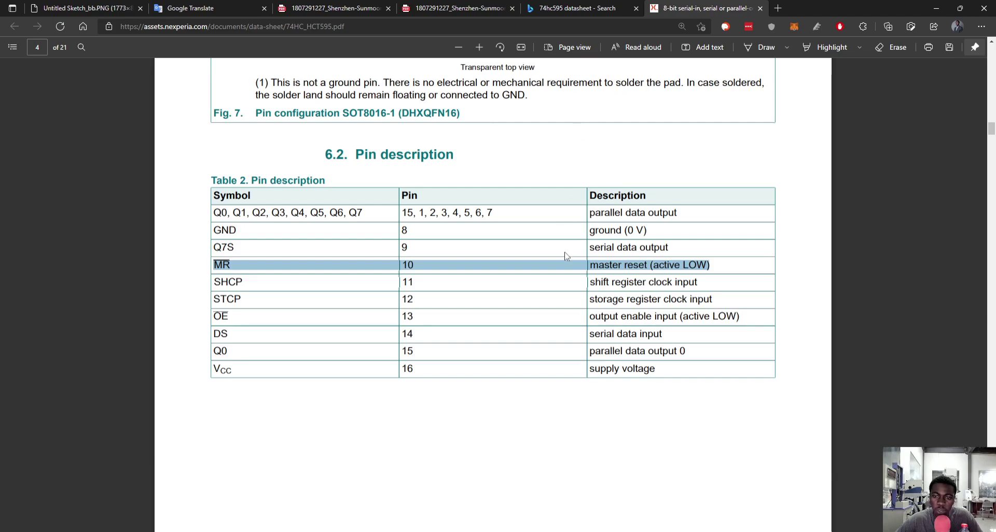
left_click(481, 167)
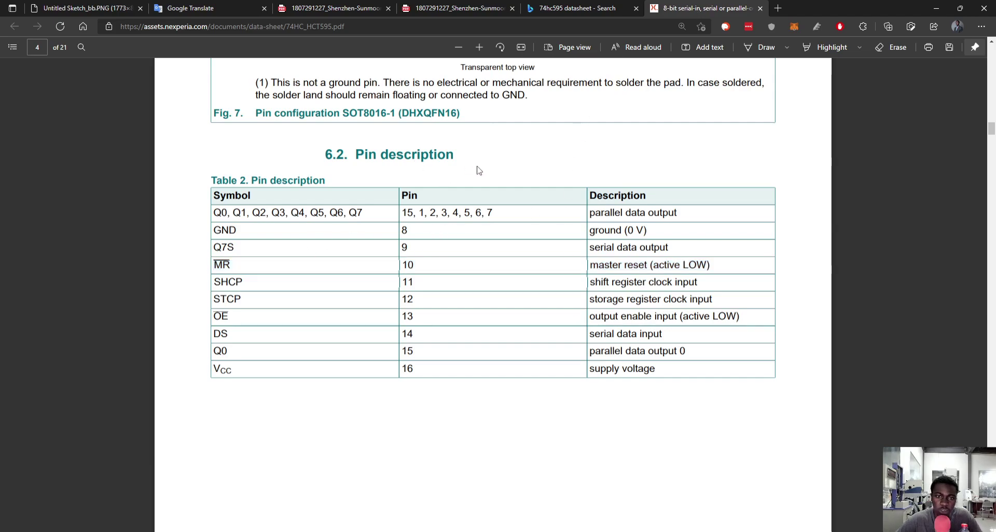
left_click_drag(216, 217, 355, 209)
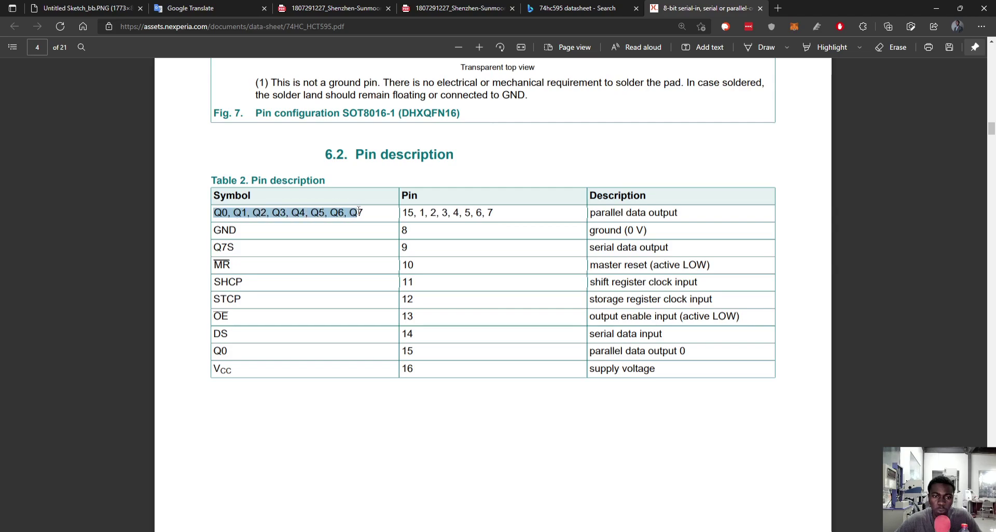
left_click(633, 212)
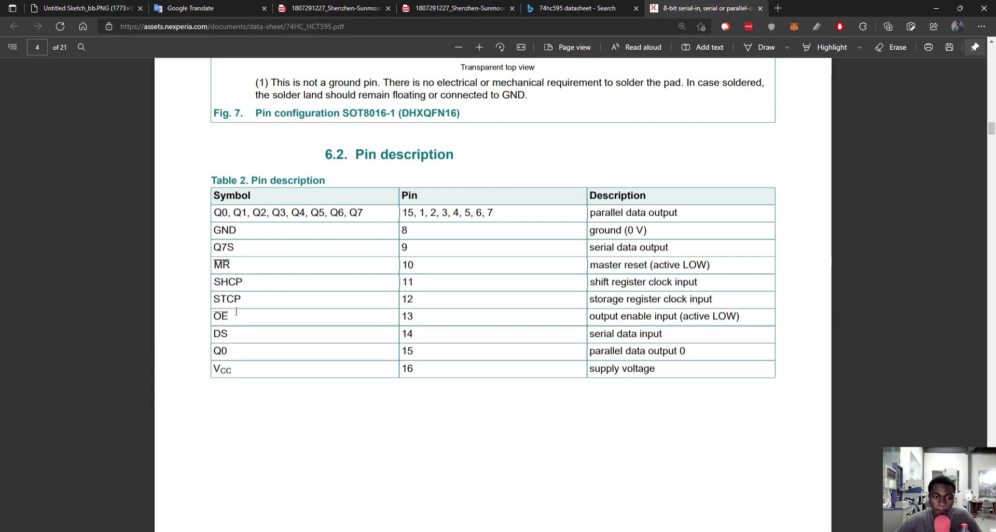
left_click_drag(221, 317, 280, 314)
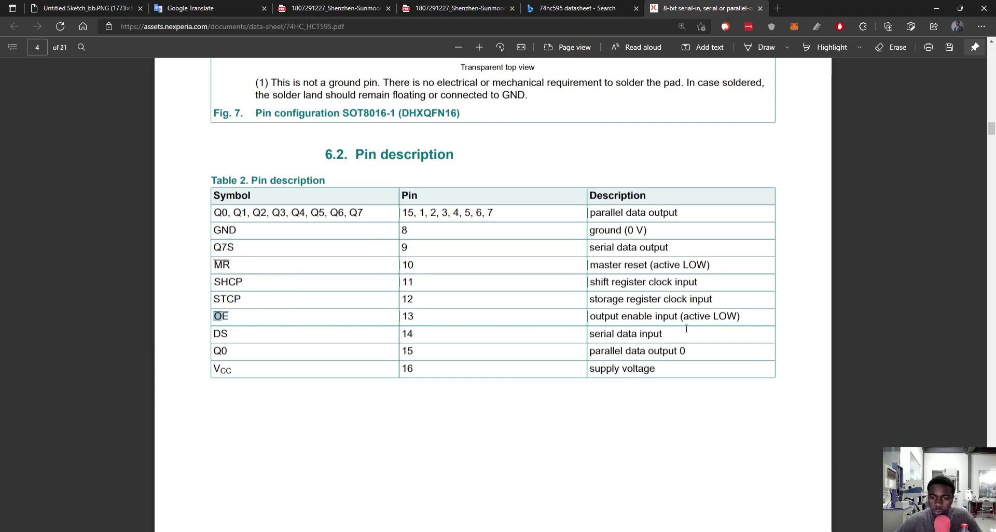
left_click_drag(681, 316, 741, 321)
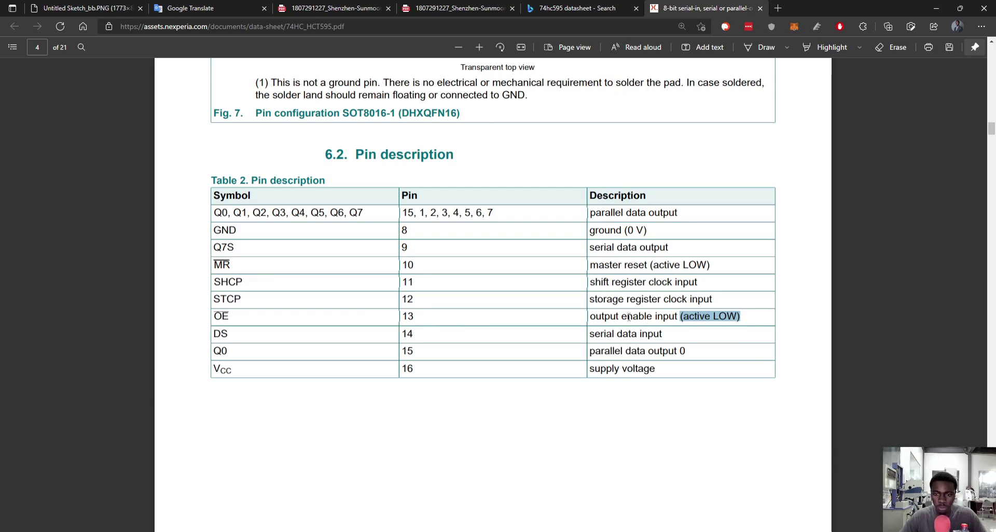
double_click(606, 266)
left_click(678, 265)
double_click(678, 265)
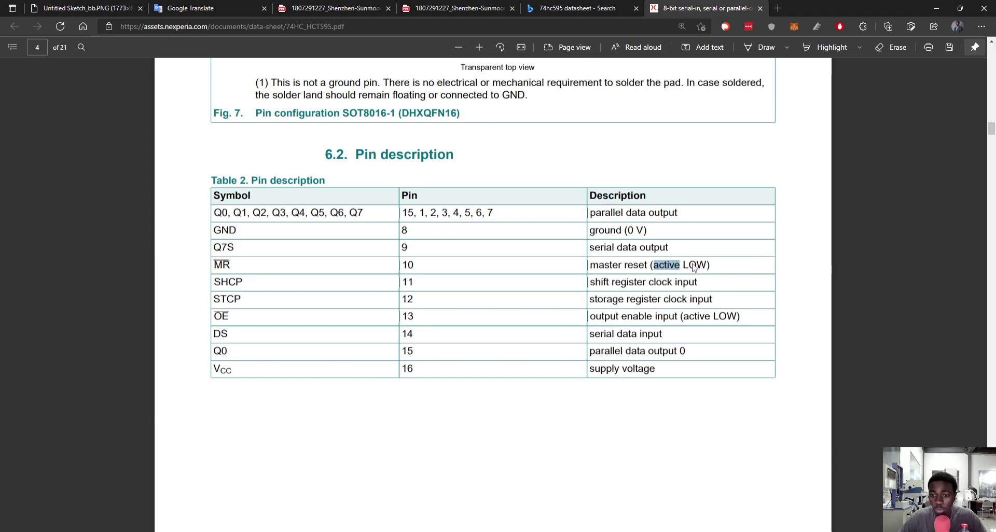
Return to EasyEDA and place a GND symbol on the G# pin (pin 13) of U1
key("alt+Tab")
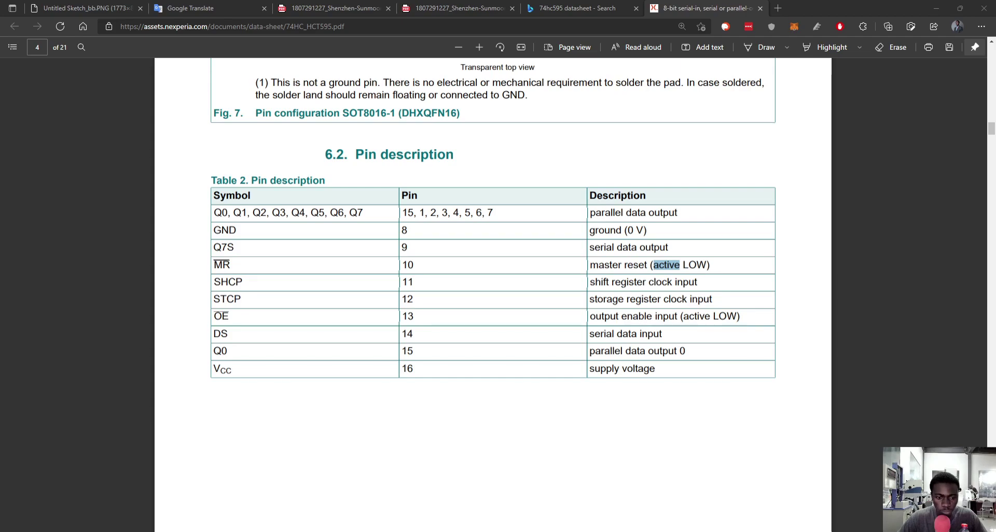
key("alt+Tab")
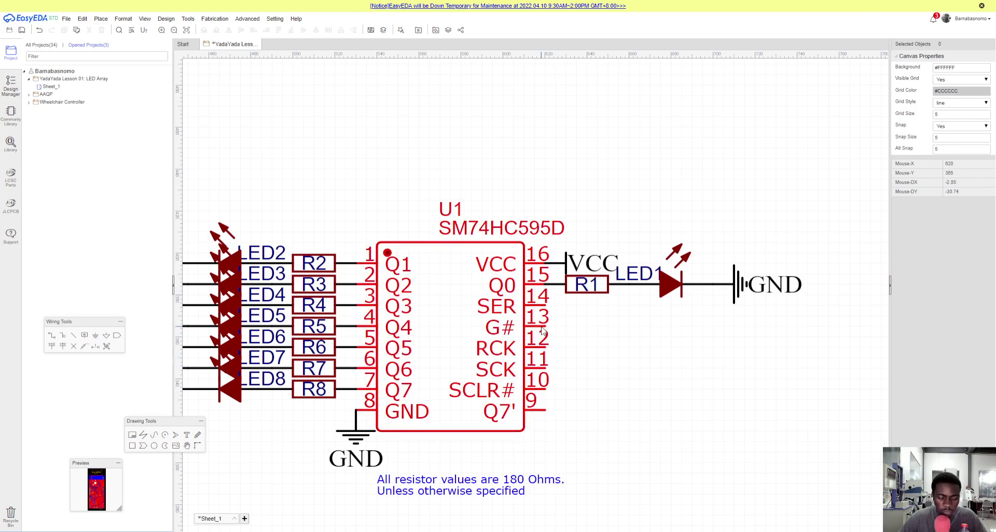
key("ctrl+g")
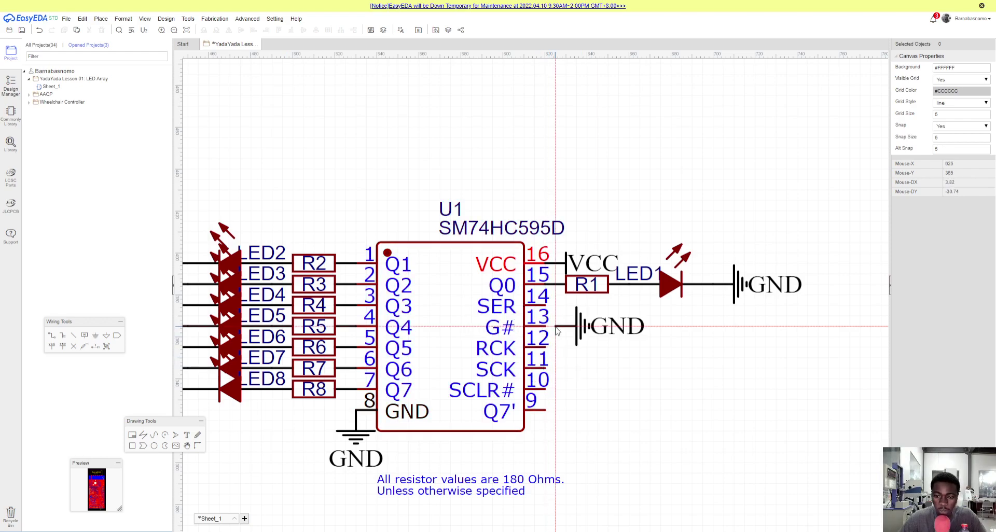
left_click(546, 327)
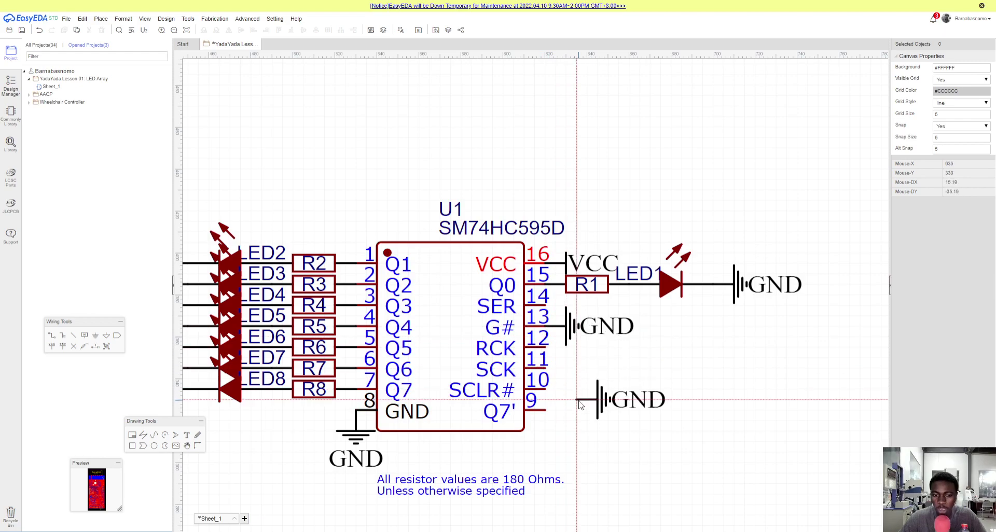
key("Escape")
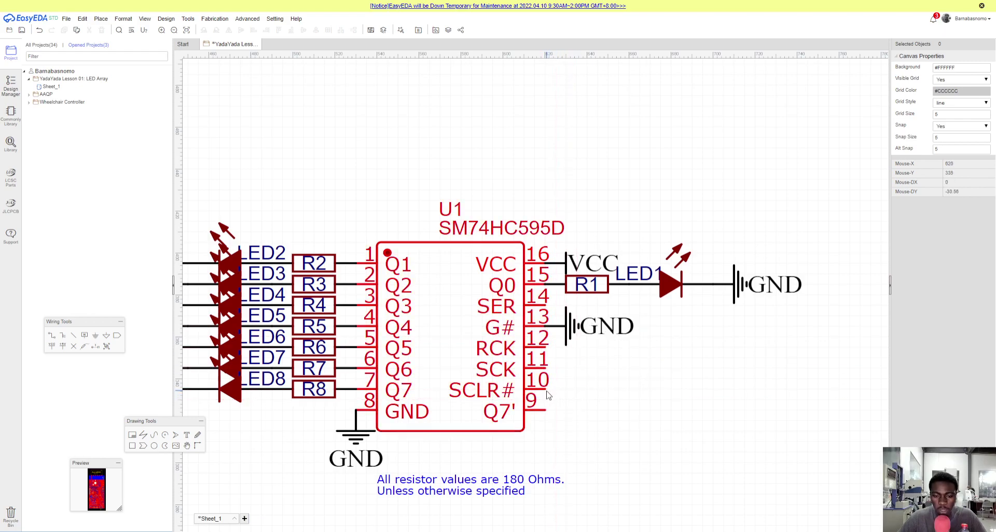
Place a VCC symbol on the SCLR# pin (pin 10) of U1 and end the placement
key("ctrl+q")
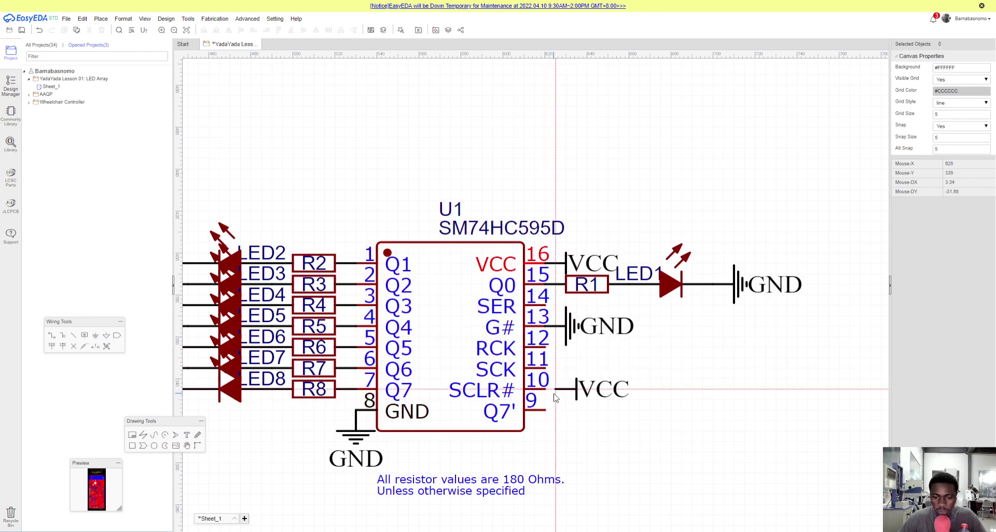
left_click(550, 397)
key("Escape")
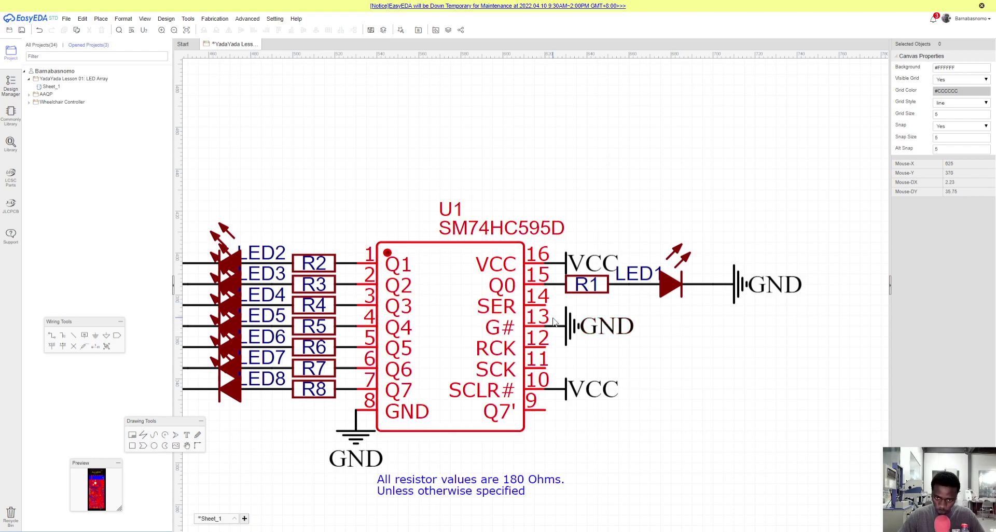
Place a net port on the SER pin (pin 14) of U1 and name it SER
left_click(115, 338)
scroll(561, 311, "up", 2)
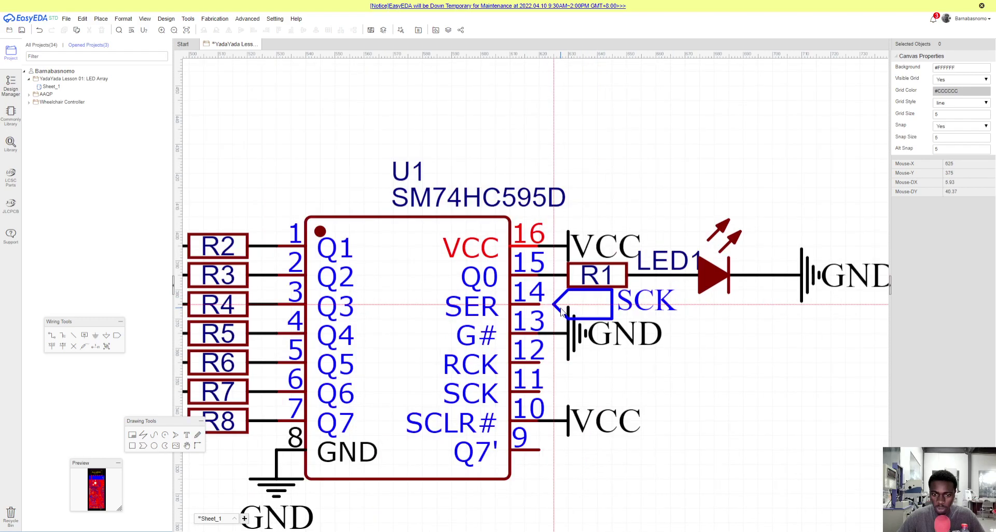
left_click(543, 309)
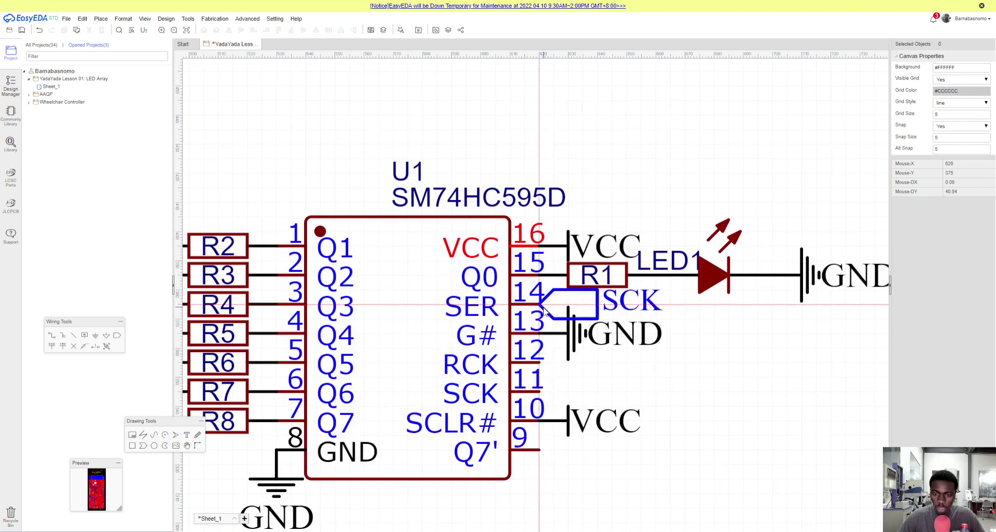
key("Escape")
left_click(615, 306)
double_click(616, 309)
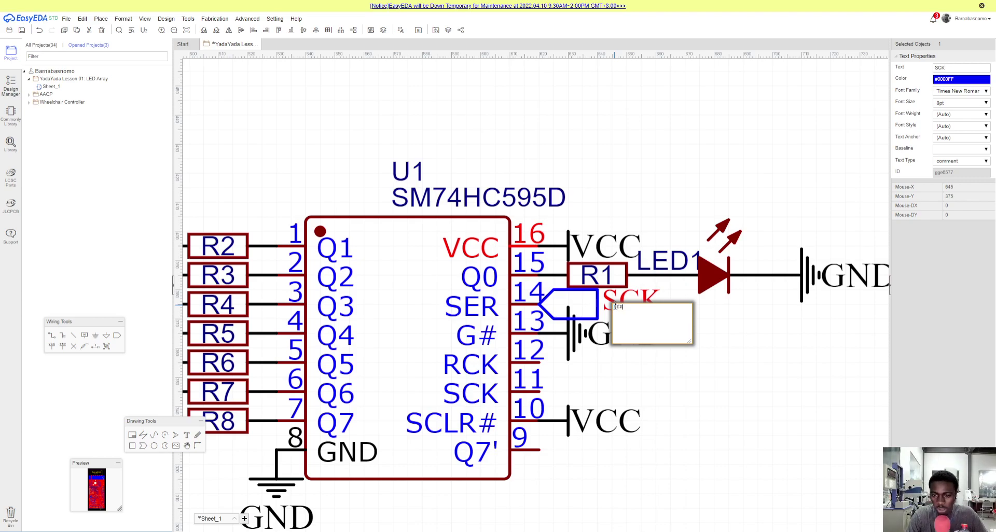
key("Return")
left_click(560, 305)
Place a SER net port, rotated to face outward, on the D8/ICP pin (pin 11) of the Arduino Nano header
scroll(560, 306, "down", 5)
scroll(467, 155, "up", 8)
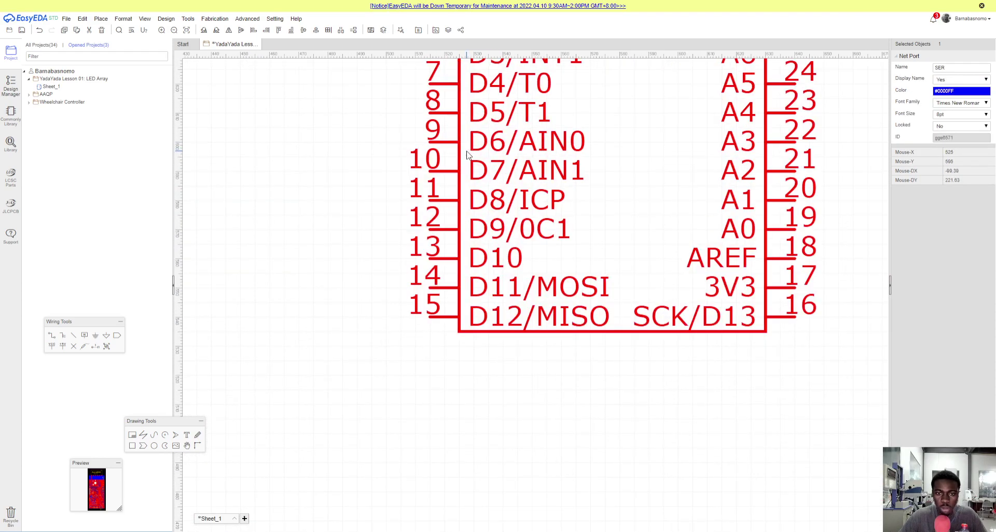
left_click(117, 336)
key("space")
key("space")
left_click(430, 201)
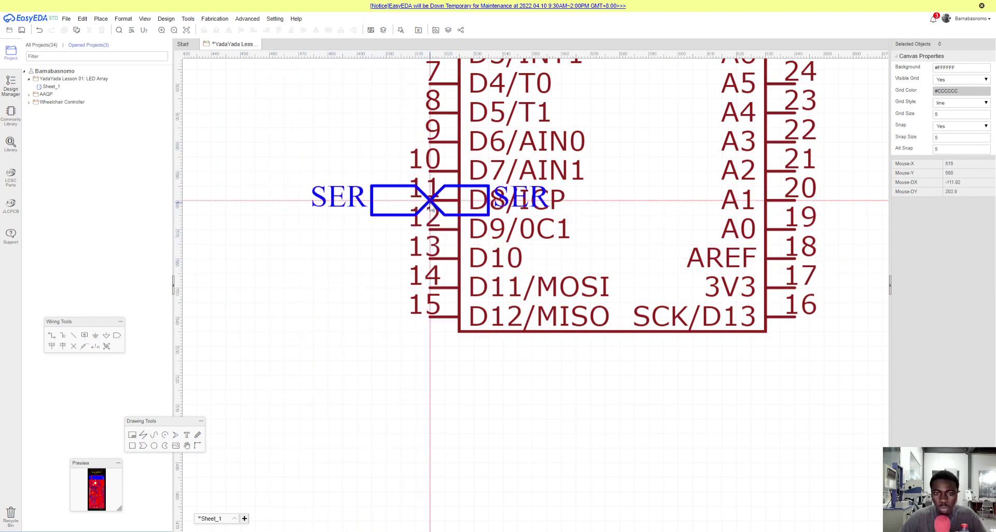
key("Escape")
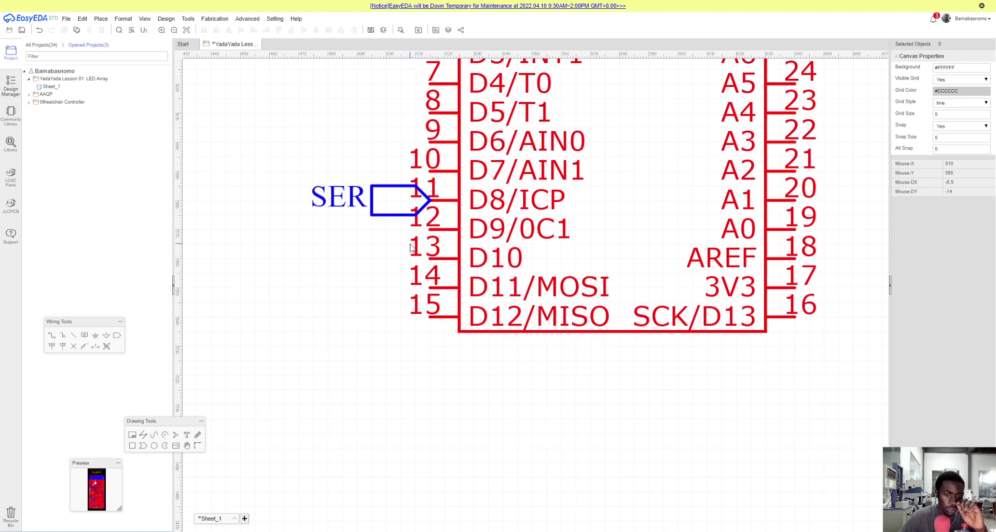
scroll(411, 248, "down", 5)
scroll(605, 425, "up", 1)
scroll(538, 438, "up", 3)
key("w")
left_click(480, 429)
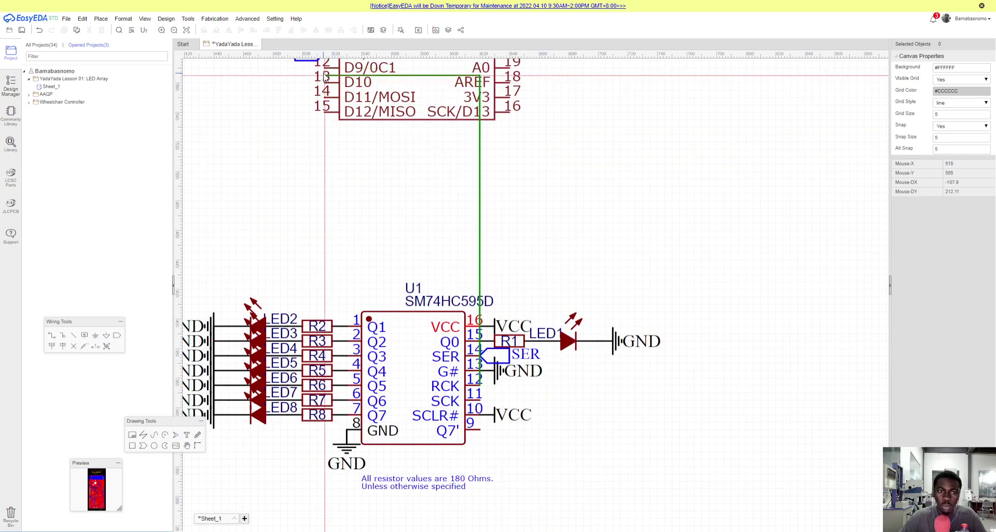
key("Escape")
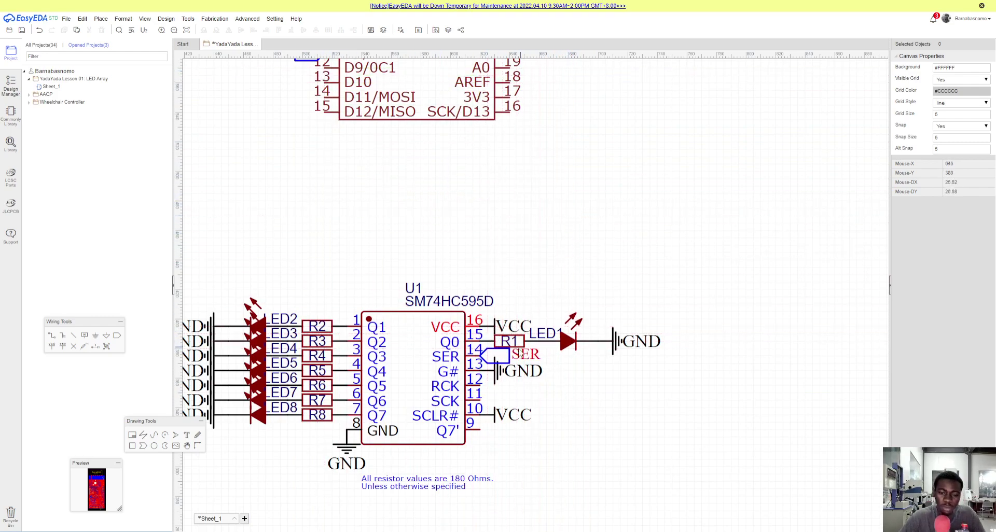
scroll(345, 151, "up", 3)
scroll(333, 110, "down", 6)
scroll(334, 110, "up", 2)
scroll(333, 109, "up", 2)
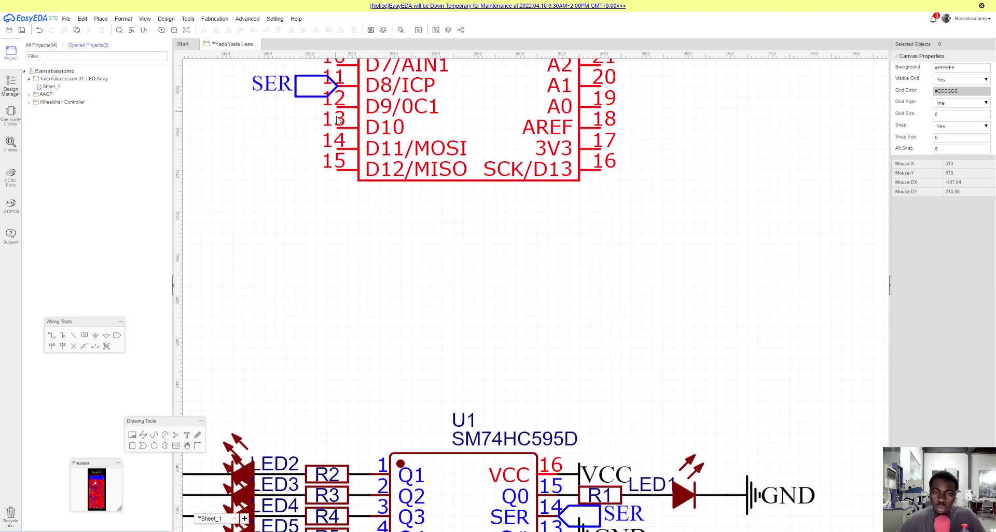
scroll(460, 273, "down", 3)
scroll(461, 281, "up", 2)
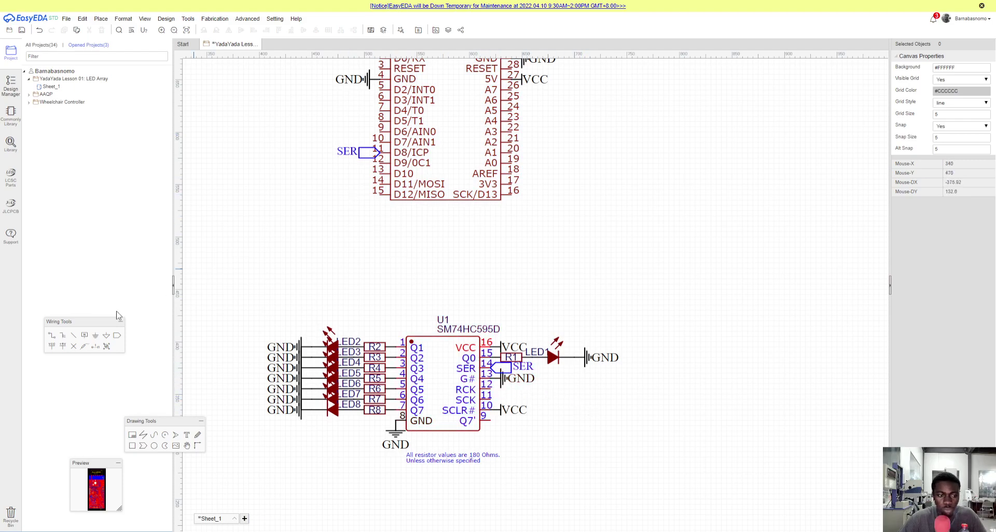
Place a net port on the RCK pin (pin 12) of U1 and name it RCK
left_click(117, 335)
scroll(491, 384, "up", 3)
left_click(488, 402)
double_click(566, 404)
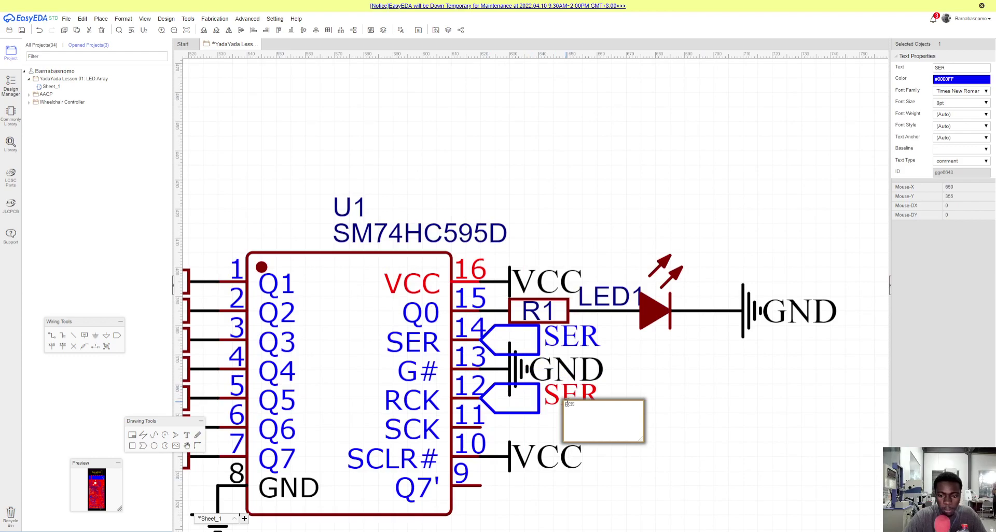
key("Return")
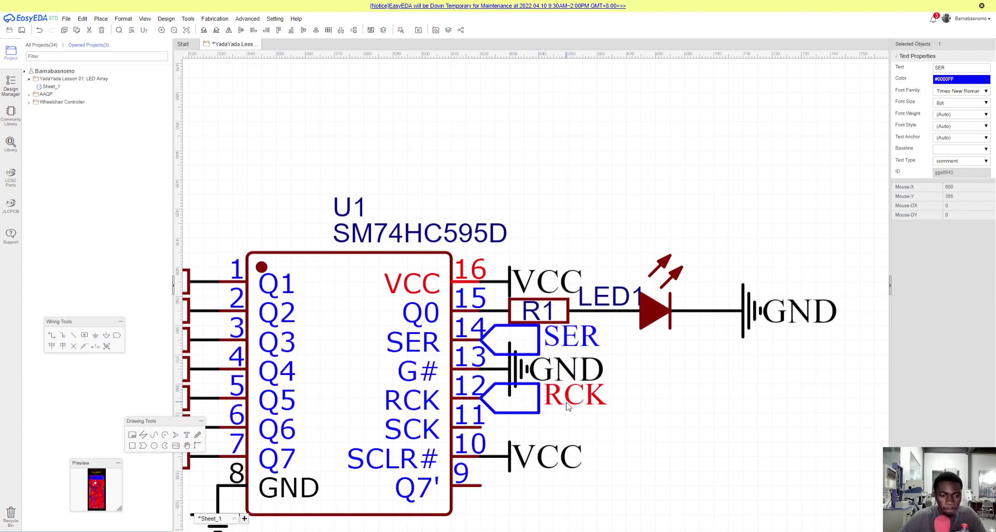
Place a net port on the SCK pin (pin 11) of U1 and name it SCK
left_click(118, 336)
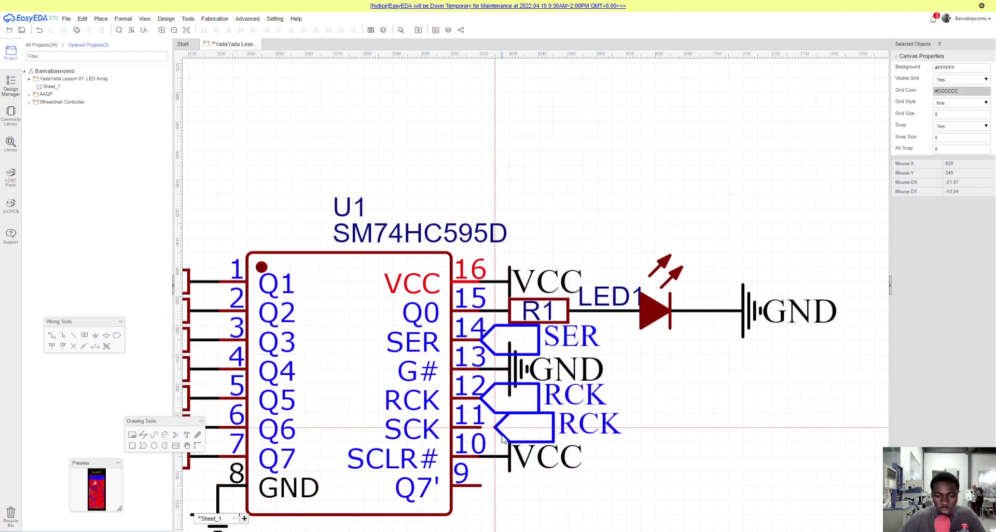
left_click(483, 428)
key("Escape")
double_click(560, 425)
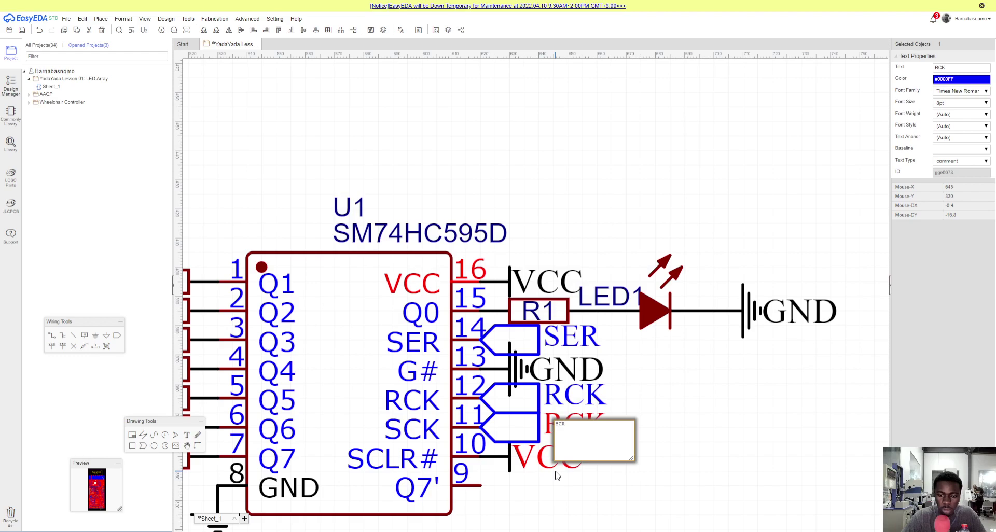
key("Return")
Place SCK net ports, rotated to face outward, on the D9/0C1 (pin 12) and D10 (pin 13) pins of the Arduino Nano header
scroll(543, 438, "down", 6)
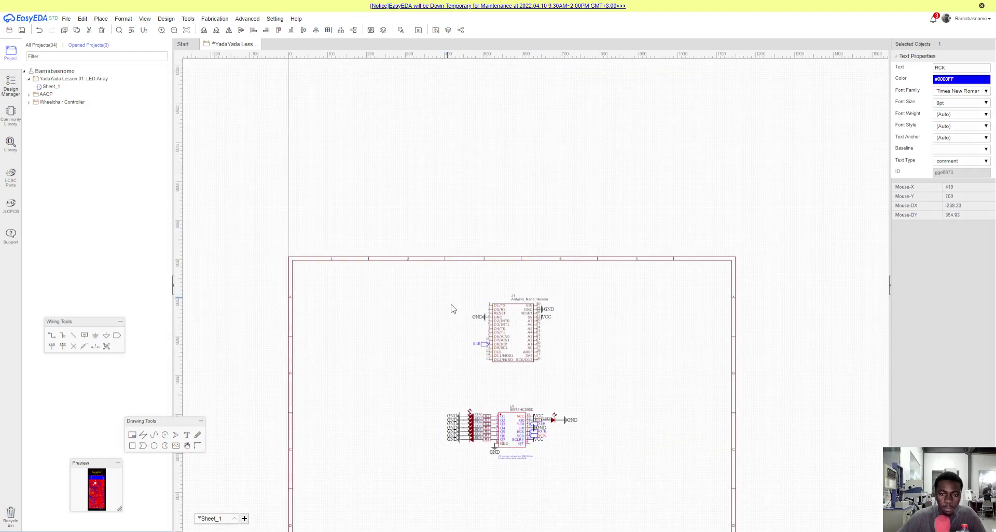
scroll(450, 310, "up", 3)
left_click(117, 336)
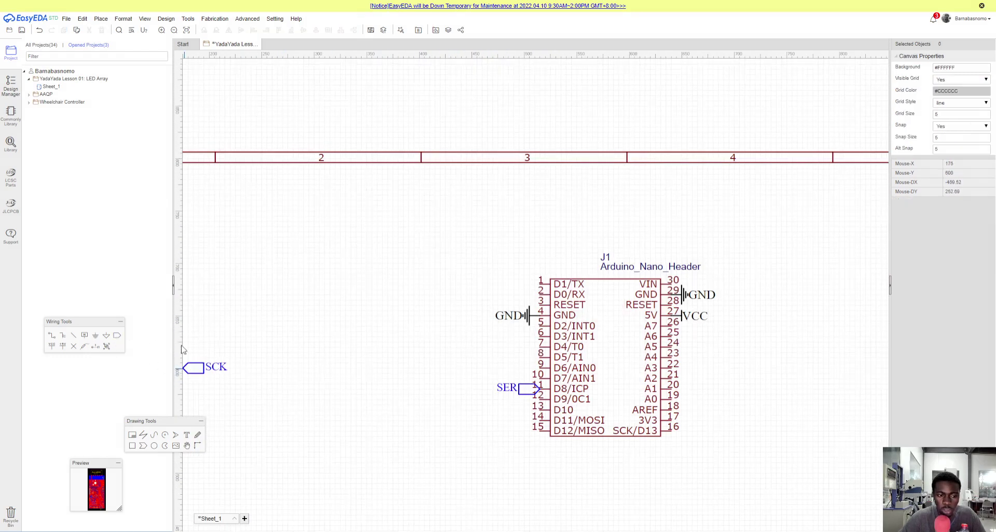
scroll(477, 402, "up", 3)
key("space")
key("space")
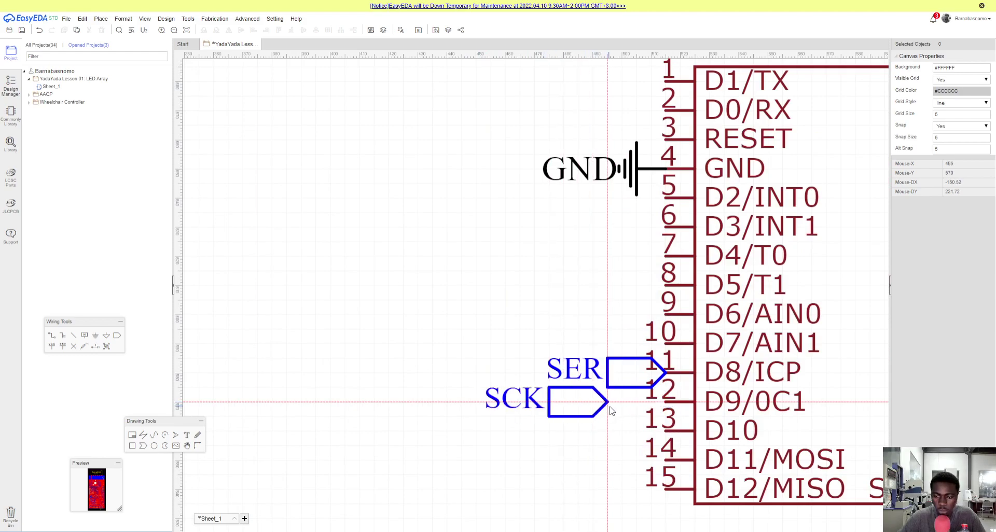
left_click(666, 402)
left_click(665, 431)
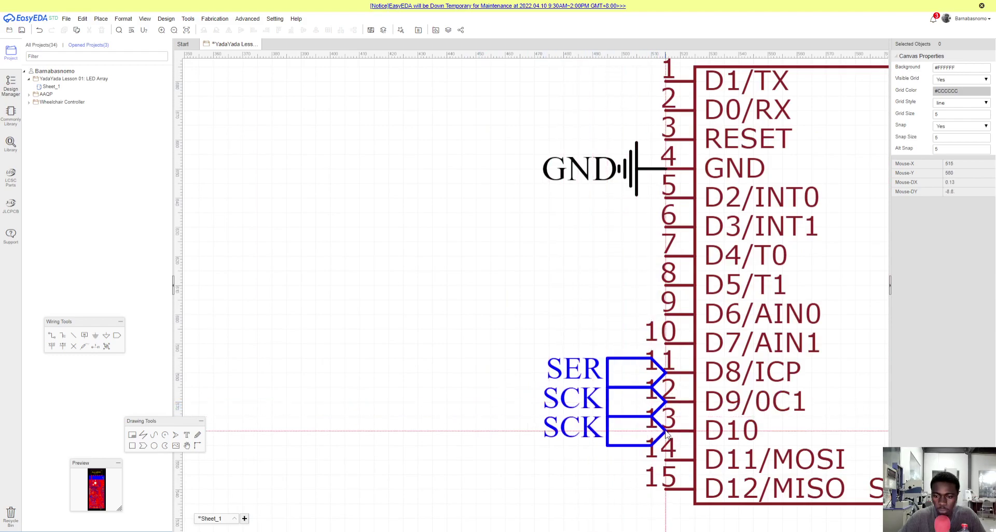
key("Escape")
Rename the net port on the Arduino Nano header's D9/0C1 pin to RCK and clear the selection
double_click(566, 398)
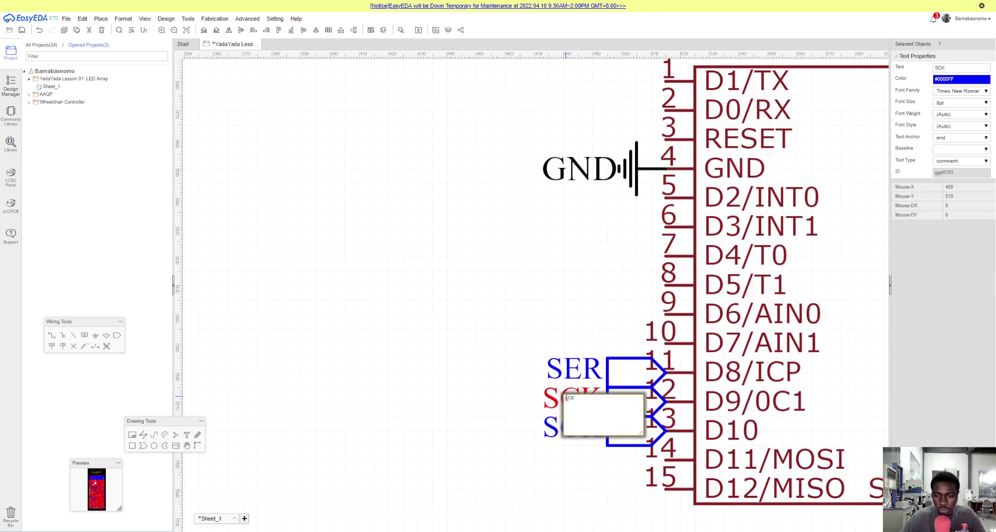
type("RCK")
key("Return")
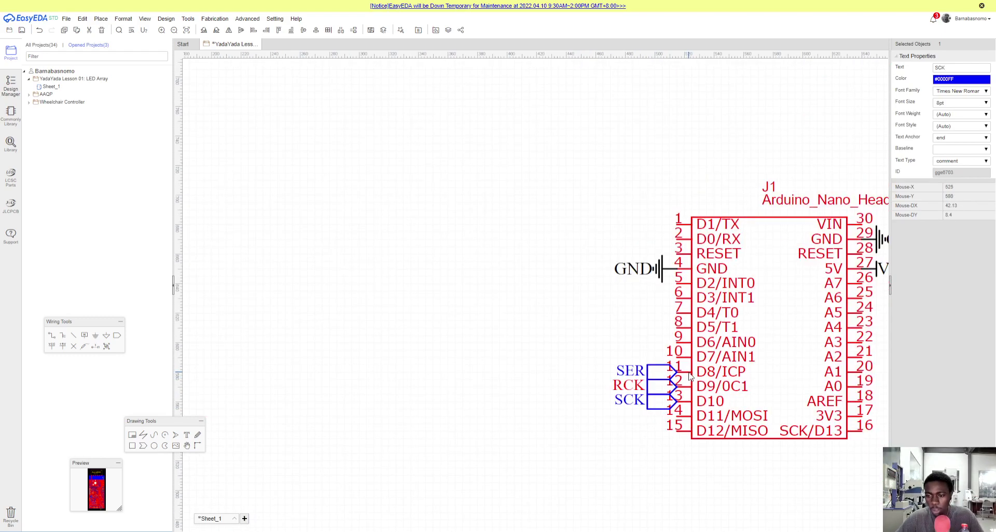
scroll(687, 379, "down", 3)
left_click(844, 438)
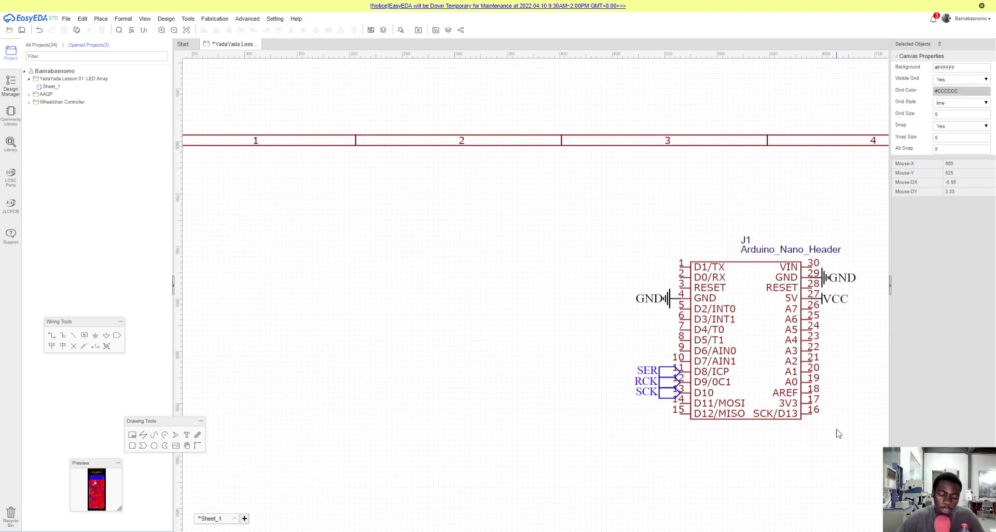
key("k")
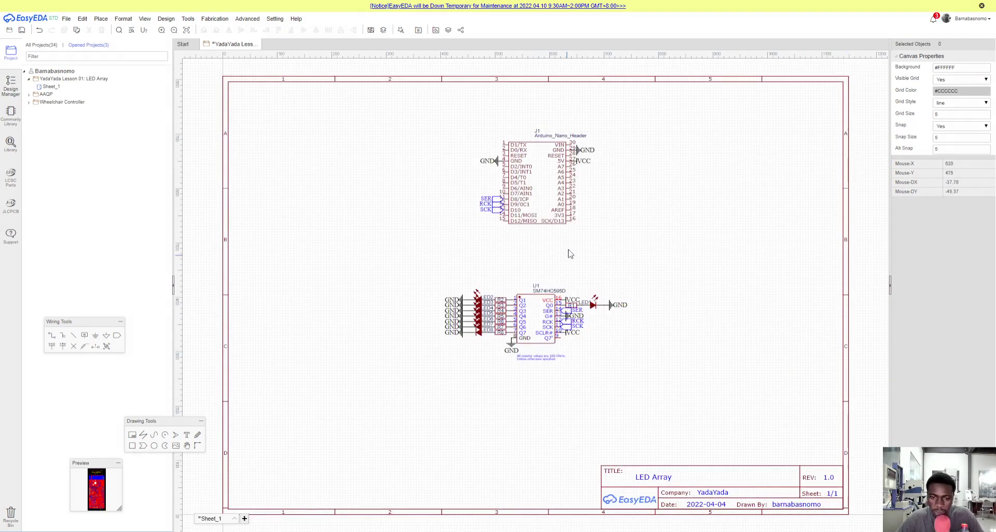
scroll(726, 192, "up", 5)
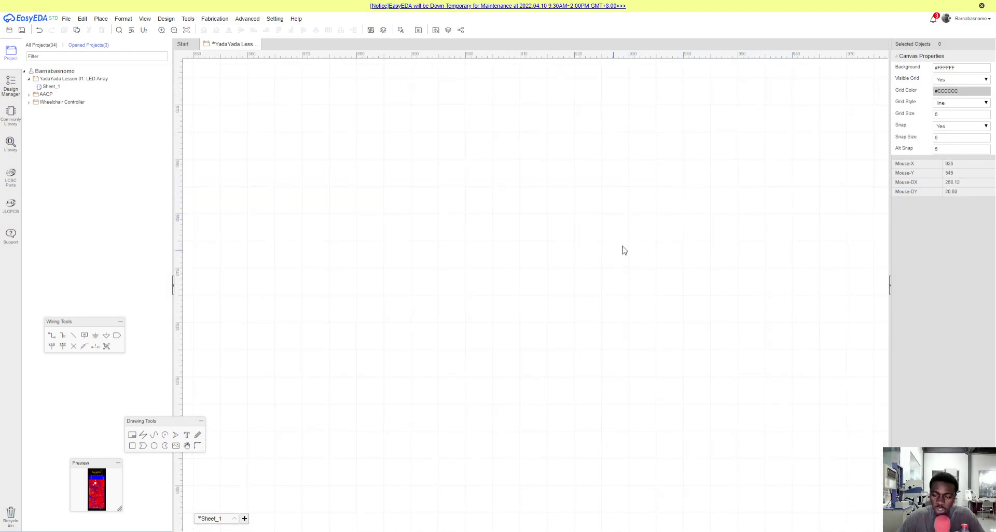
key("k")
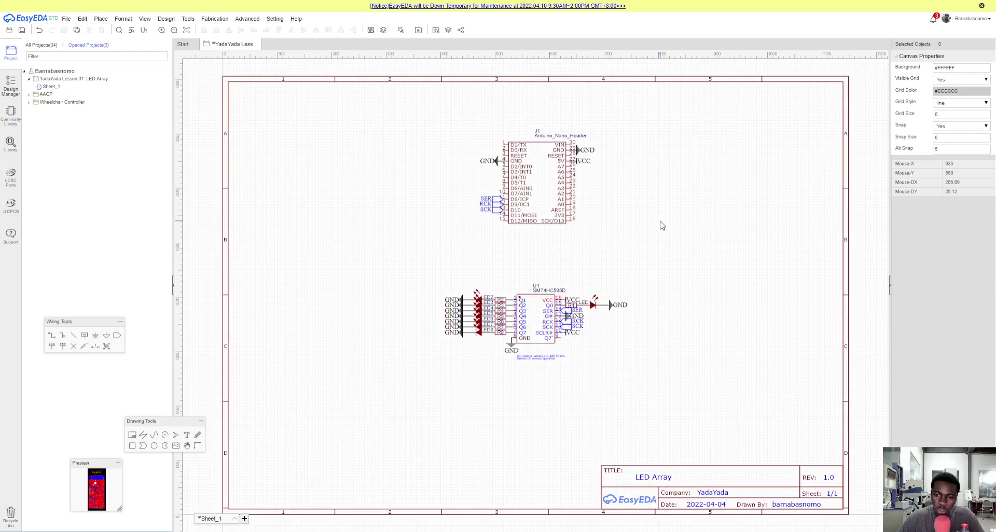